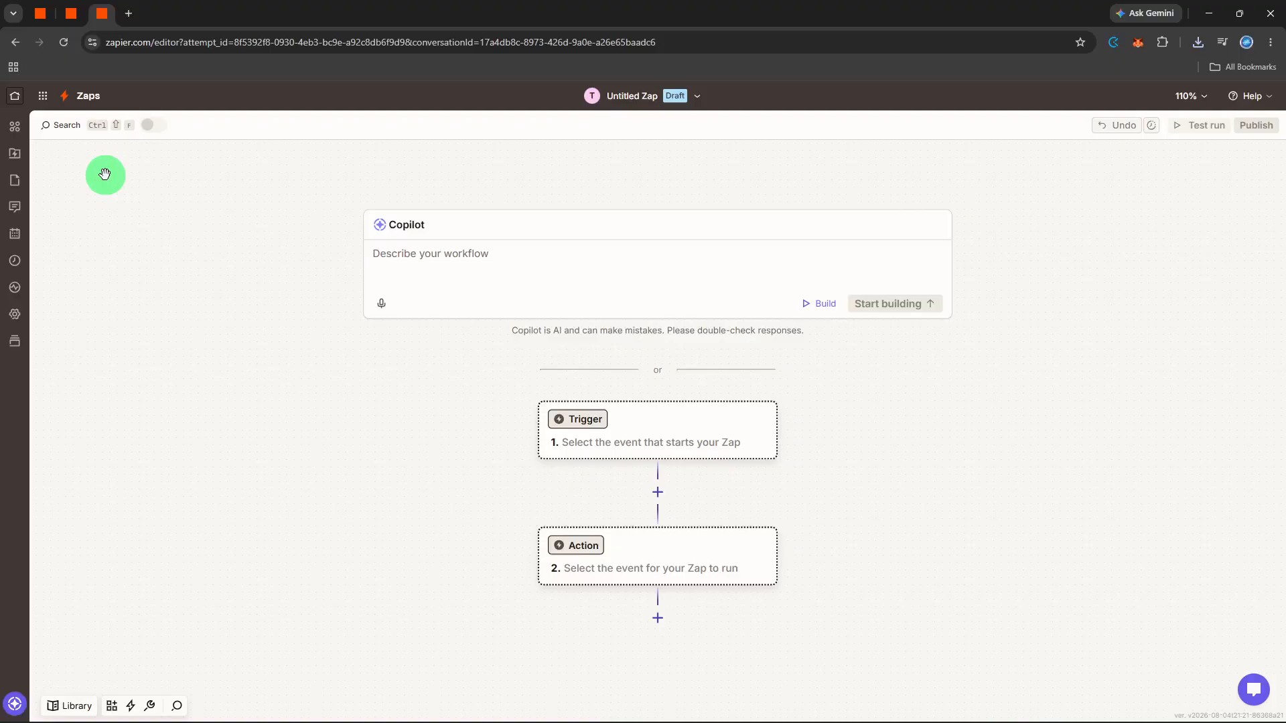
Step: Choose Google Sheets as the Zap's trigger app by searching the app list for "sheets"
click(581, 422)
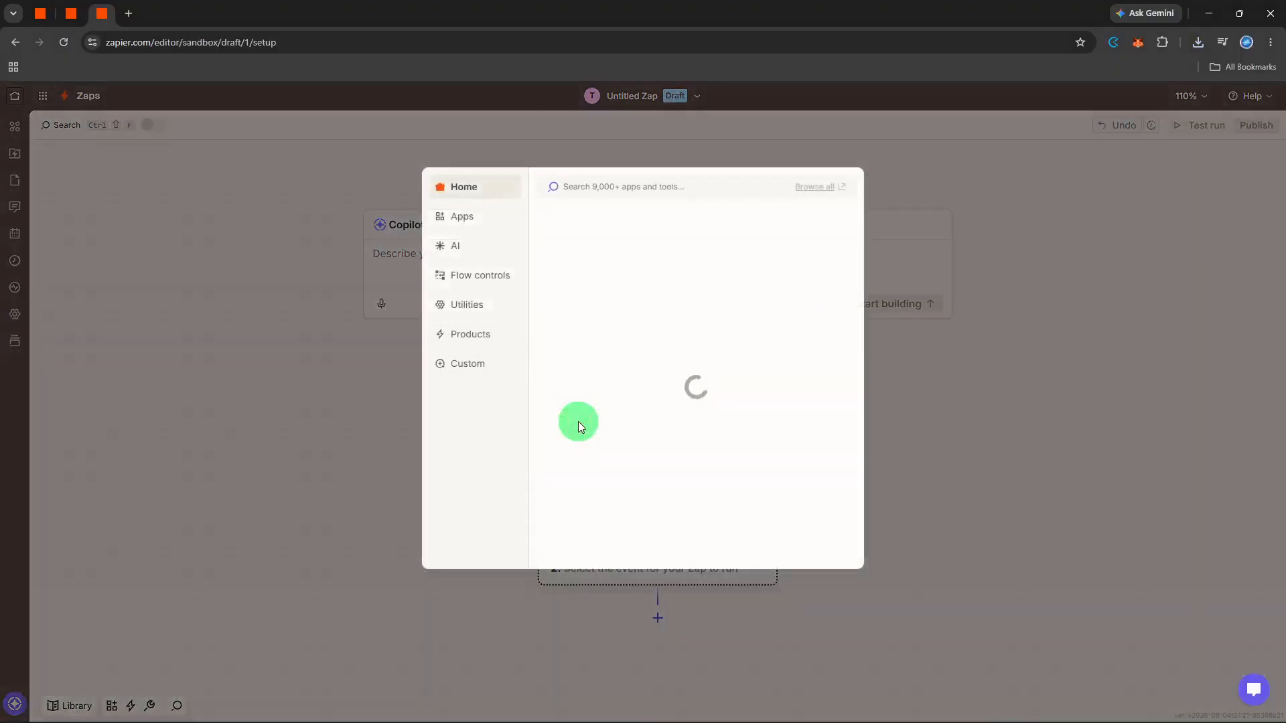
click(662, 187)
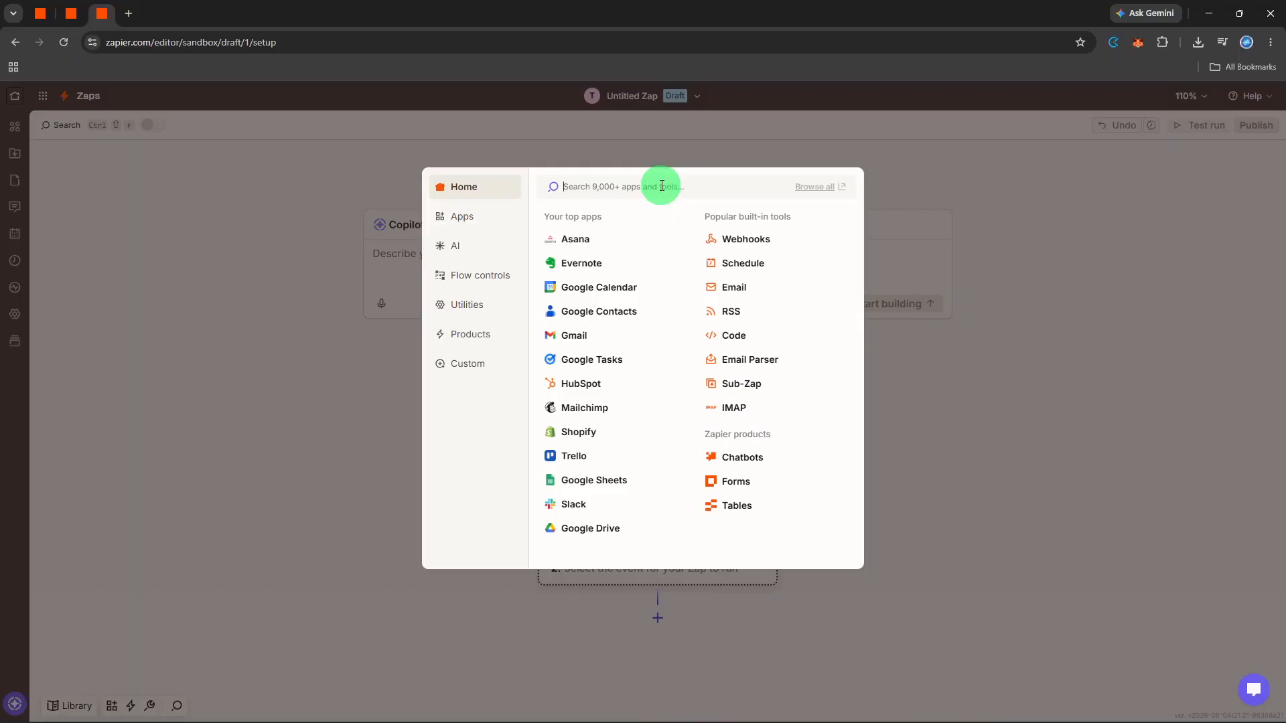
text(s)
key(BackSpace)
text(sheets)
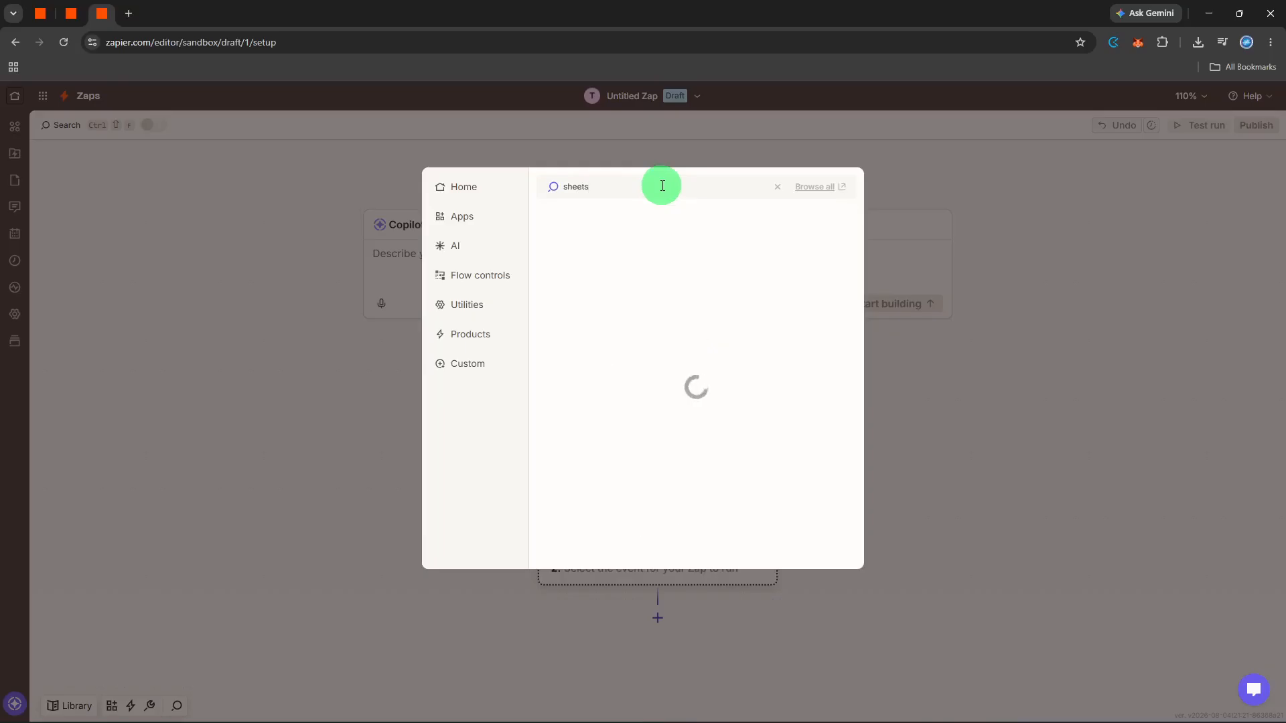
click(662, 215)
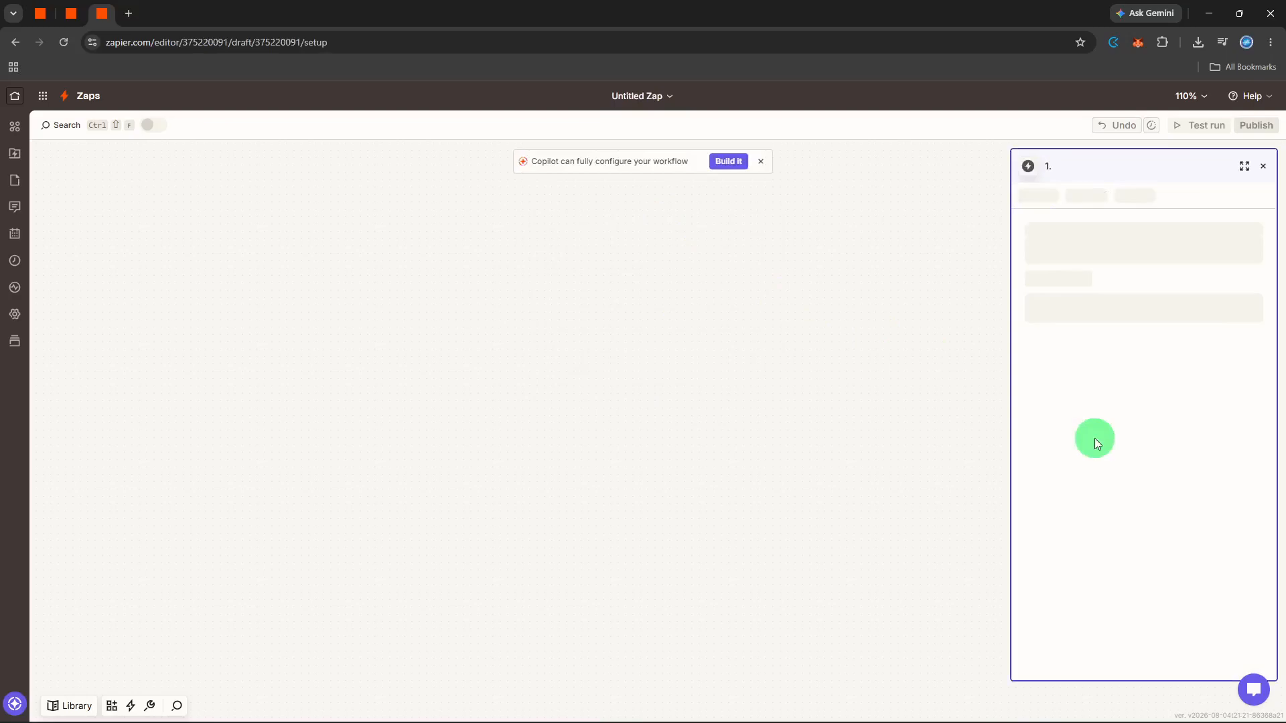
Step: Set the trigger event to New or Updated Spreadsheet Row and continue to the trigger's configuration
click(1099, 305)
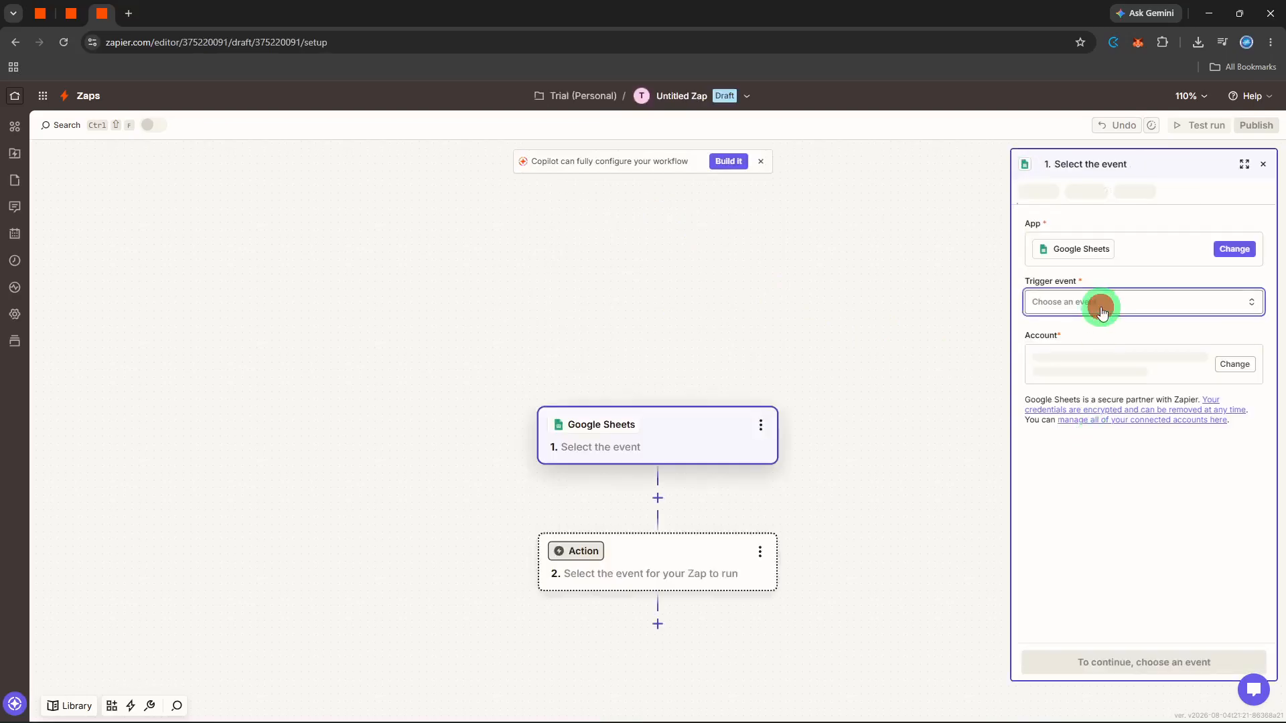
click(931, 381)
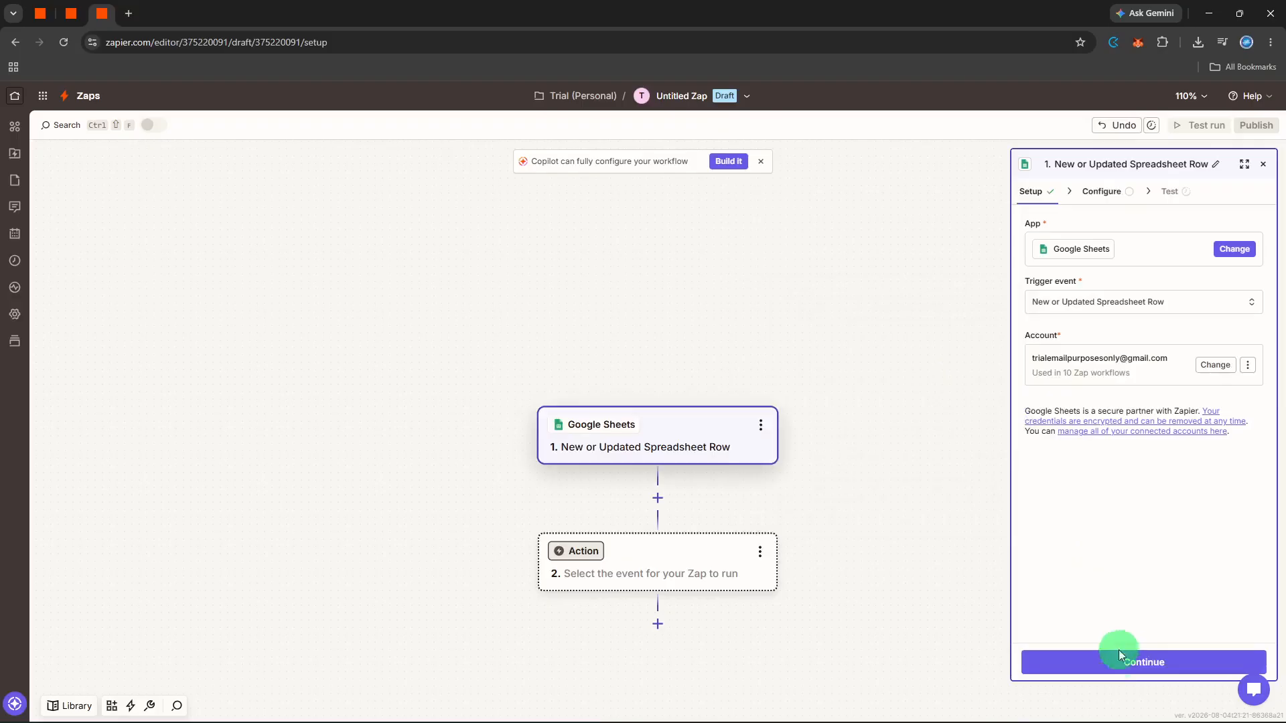
click(1116, 663)
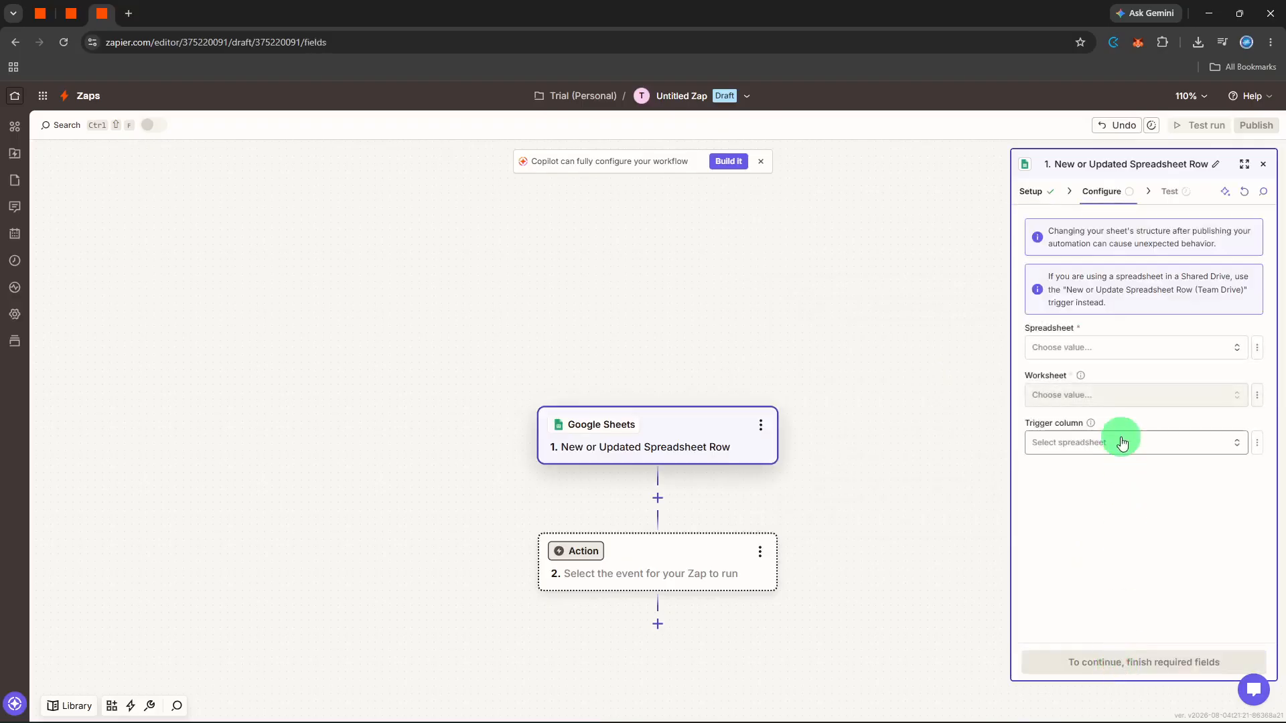
Step: Configure the trigger with the Public Form spreadsheet and its Form Data worksheet, and test the trigger
click(1088, 349)
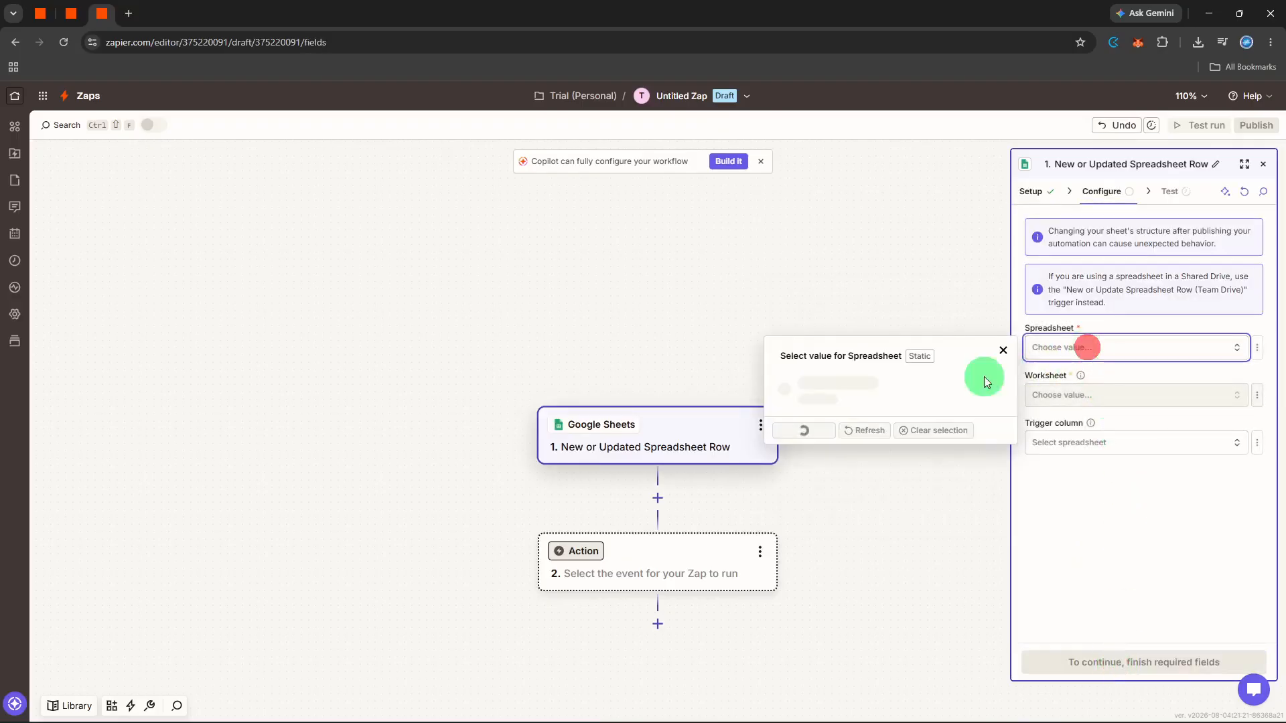
click(824, 465)
click(1102, 401)
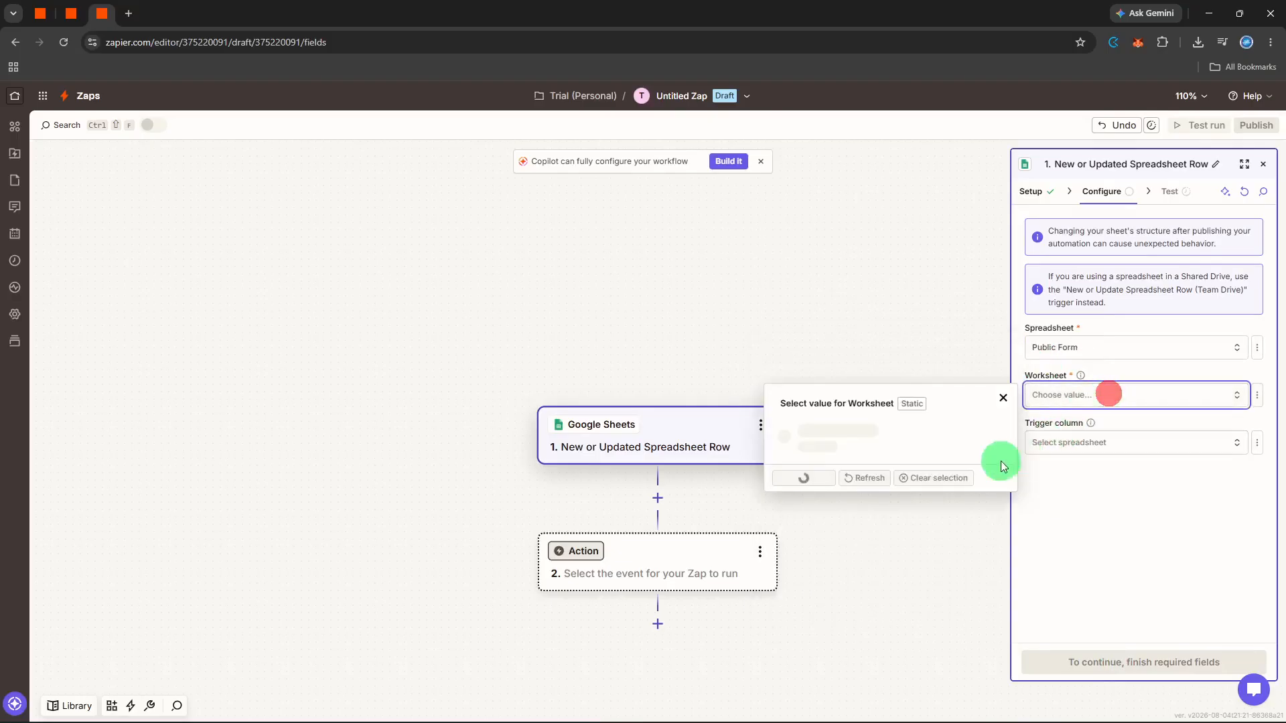
click(890, 514)
click(1094, 395)
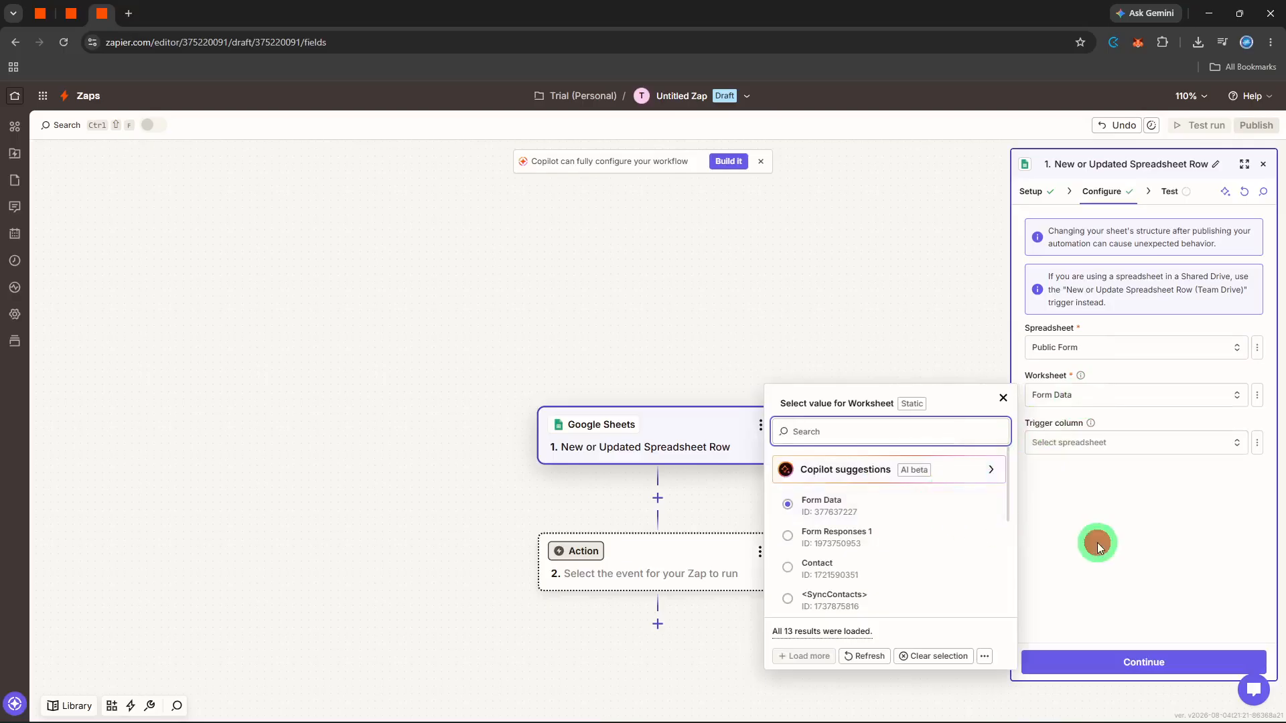
click(1097, 544)
click(1107, 649)
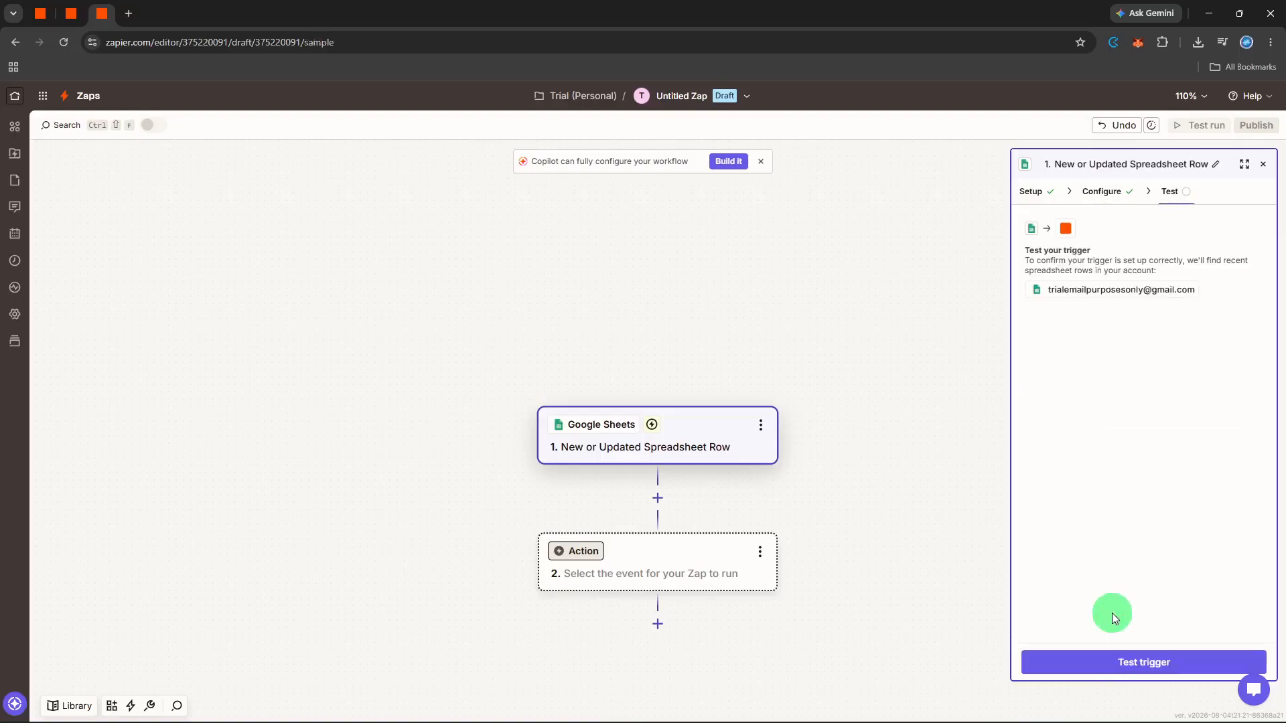
click(1108, 657)
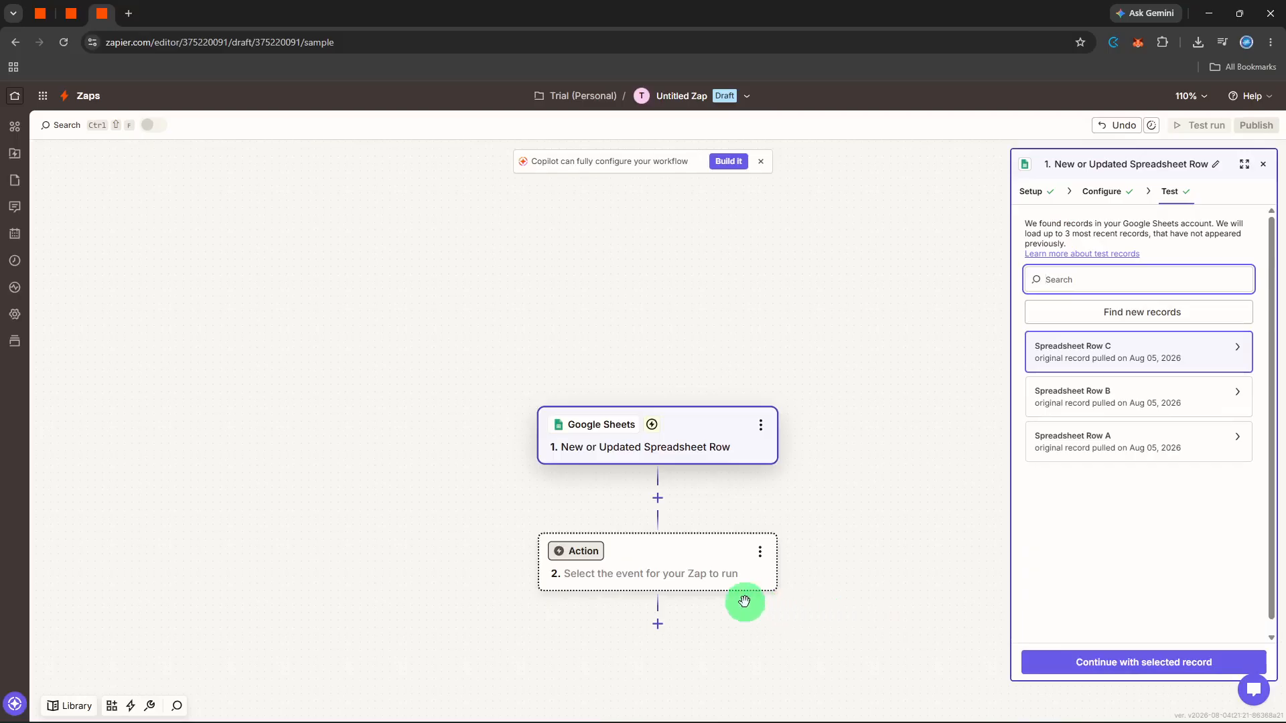
Step: Make the Zap's second step a Formatter by Zapier action with the Text event and continue to its configuration
click(584, 552)
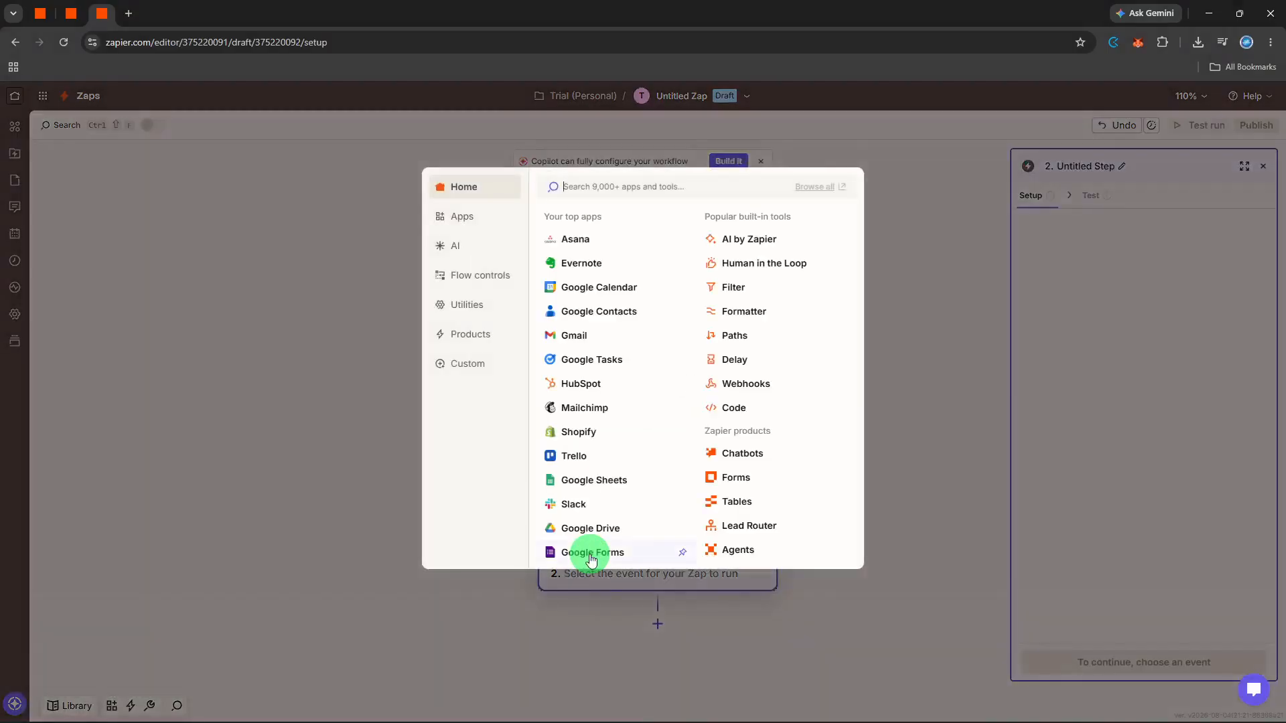
click(762, 311)
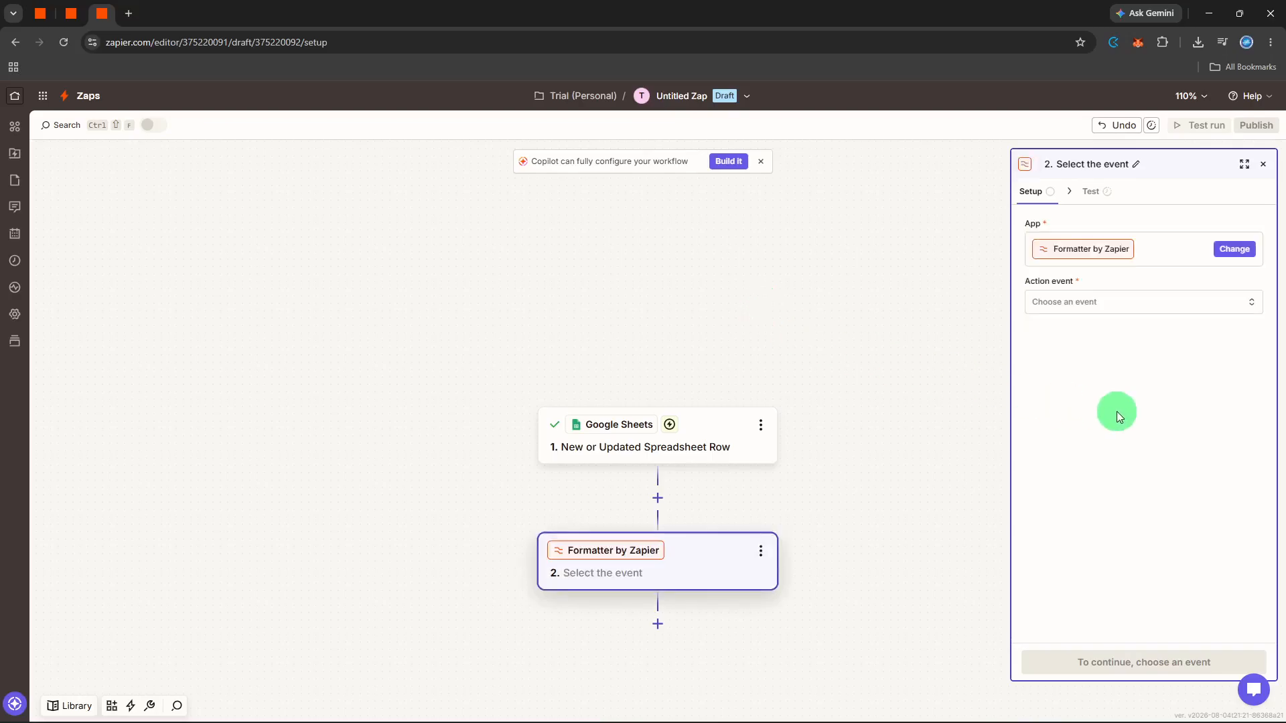
click(1130, 310)
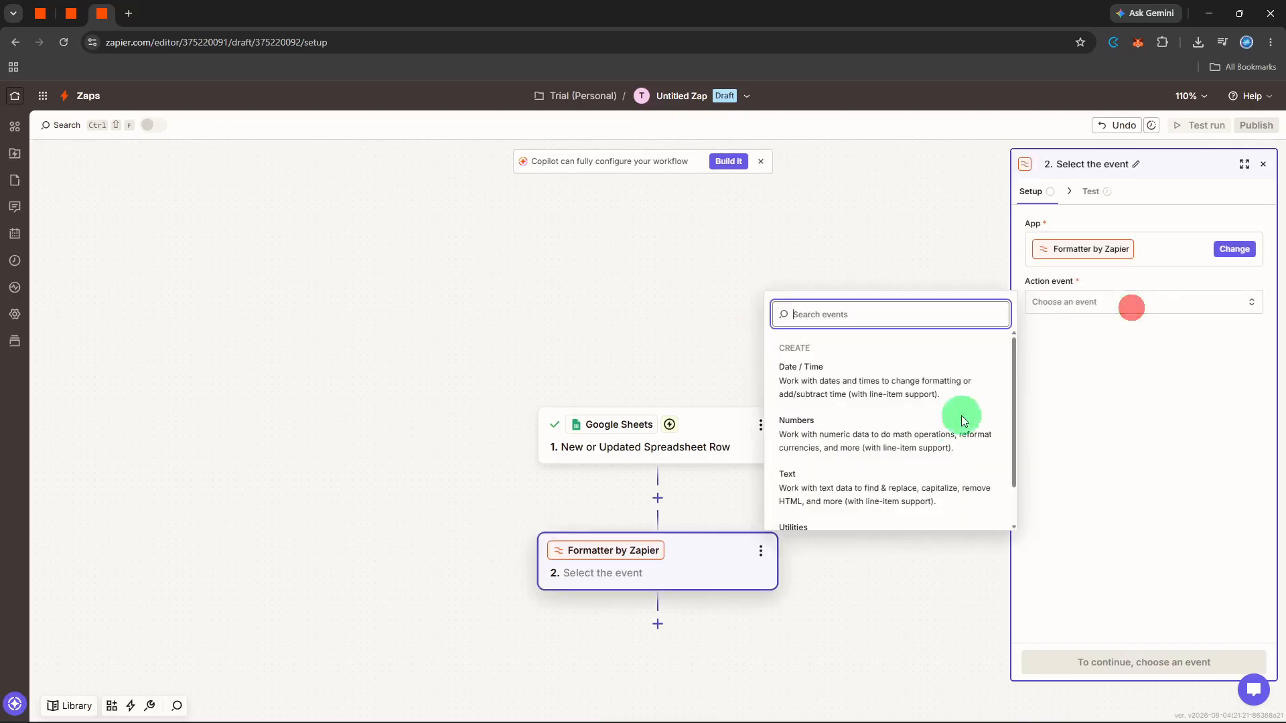
click(884, 484)
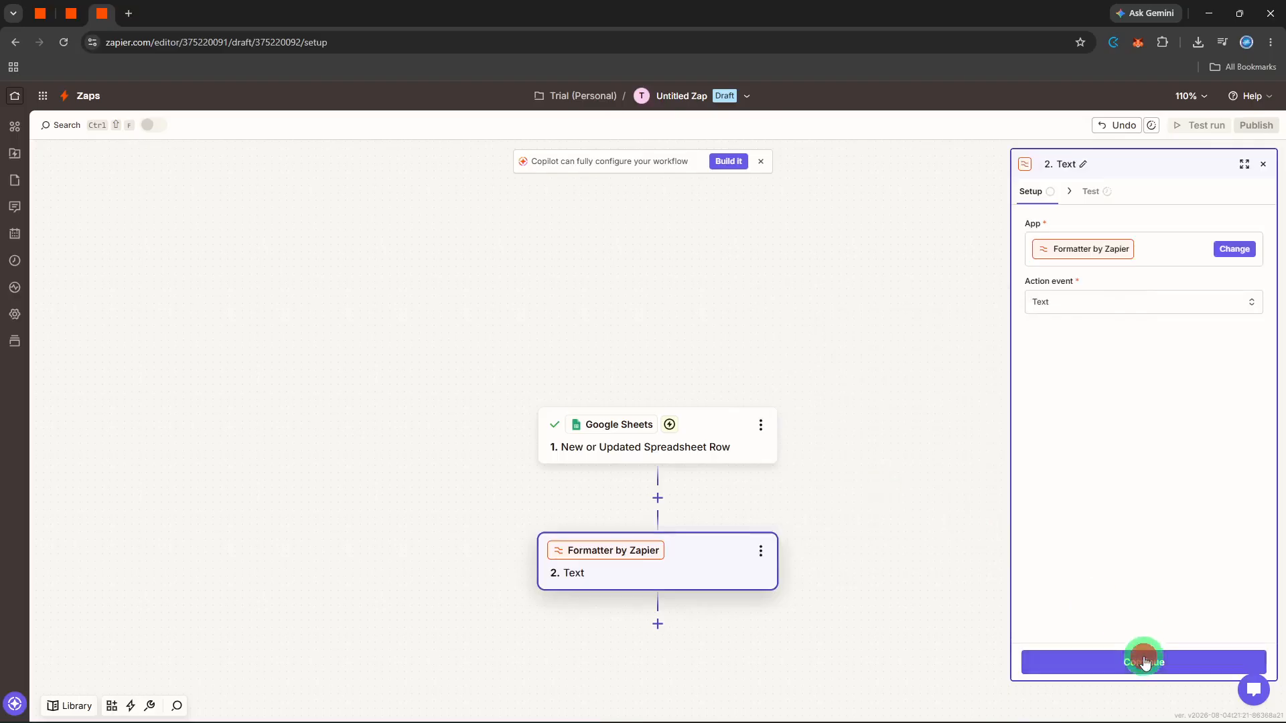
click(1146, 659)
Step: Set the Formatter step's transform to Split Text and bring up its input, separator and segment fields
click(1147, 246)
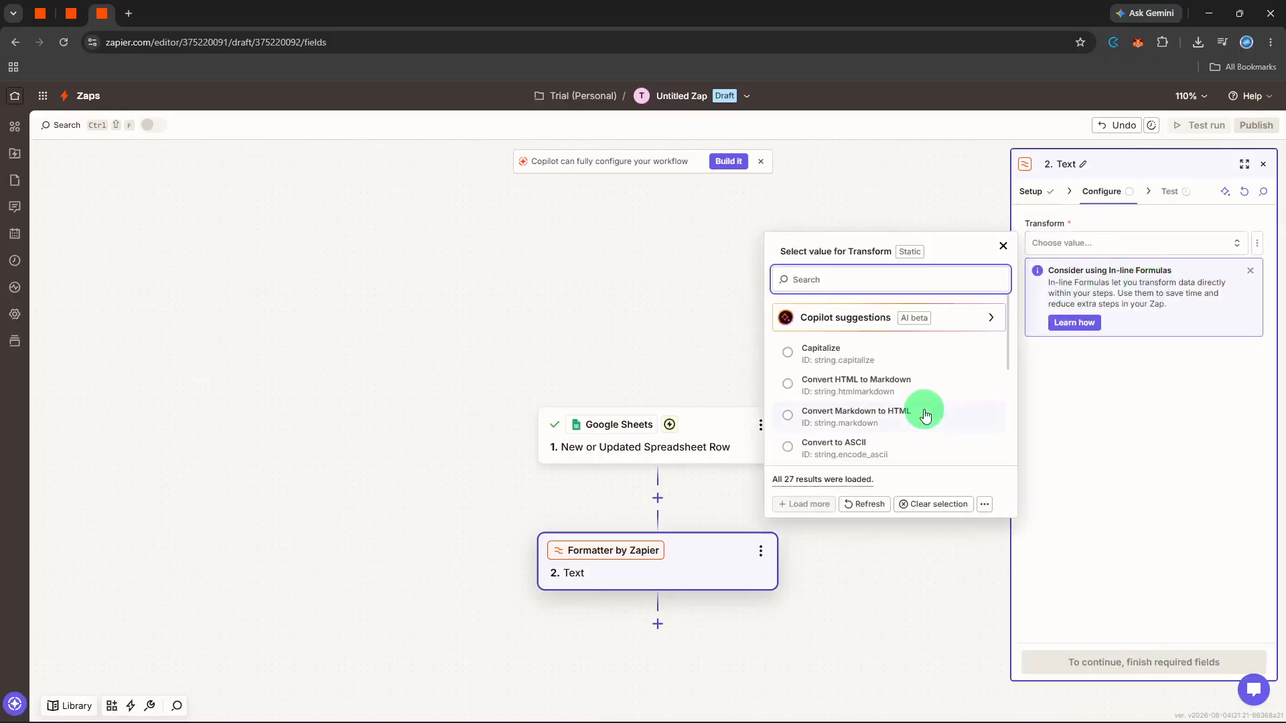
scroll(925, 415, down, 1)
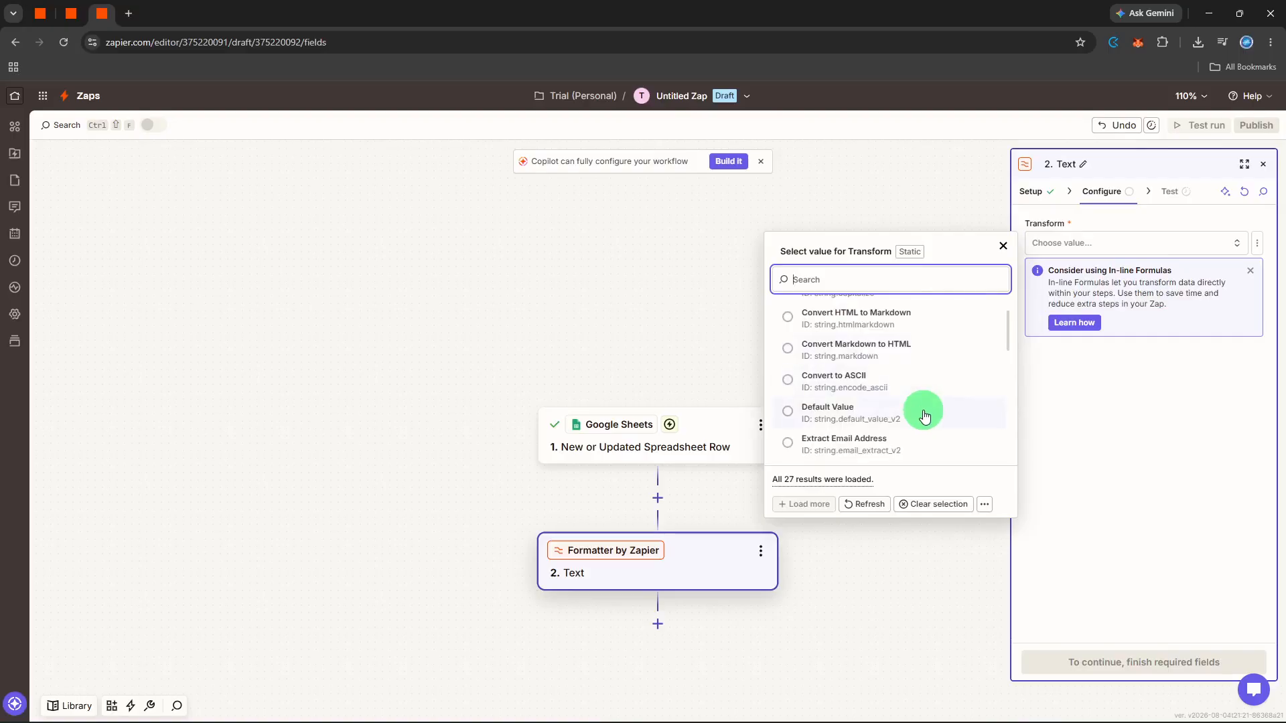
scroll(926, 415, down, 1)
scroll(925, 415, down, 5)
text(s)
scroll(920, 424, up, 5)
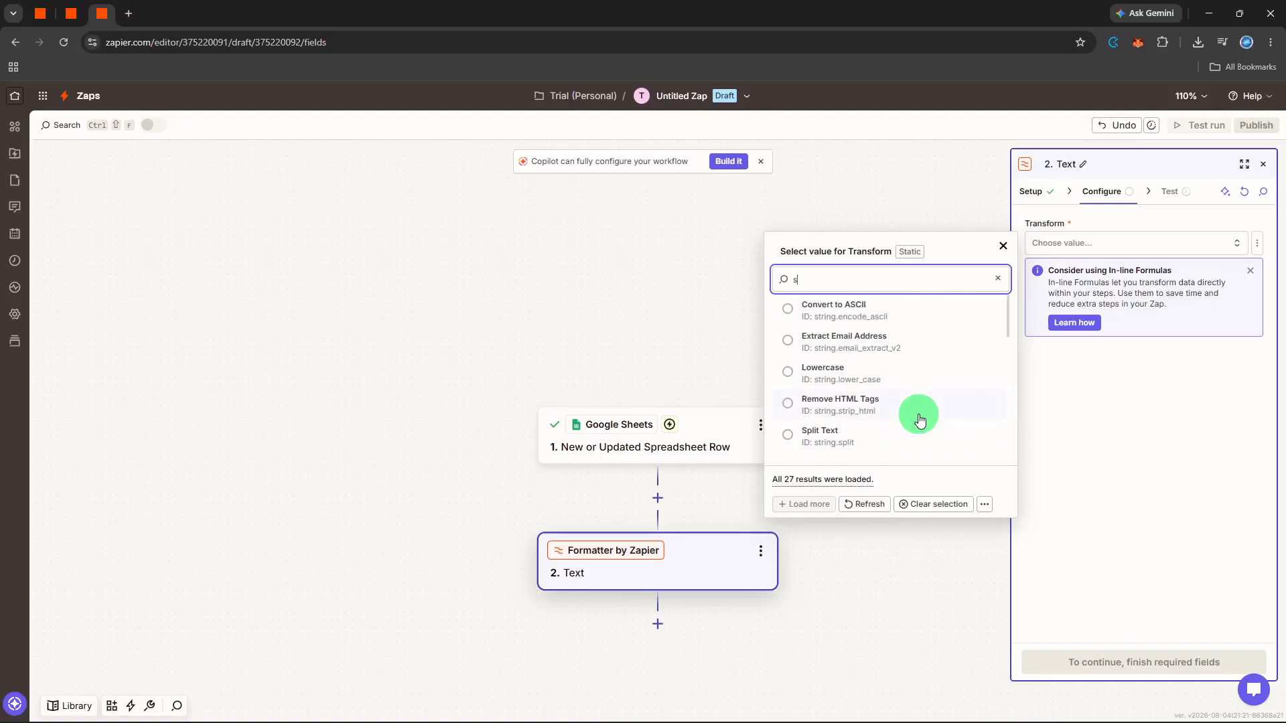
text(p)
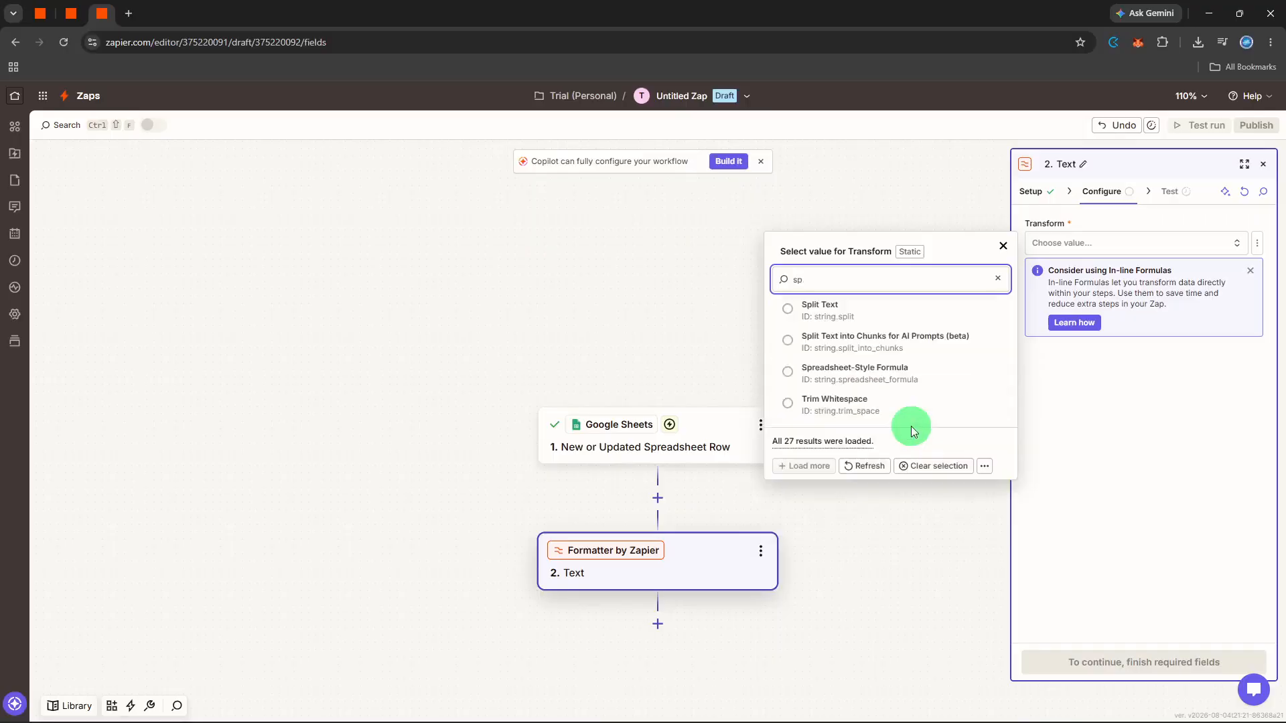
click(919, 317)
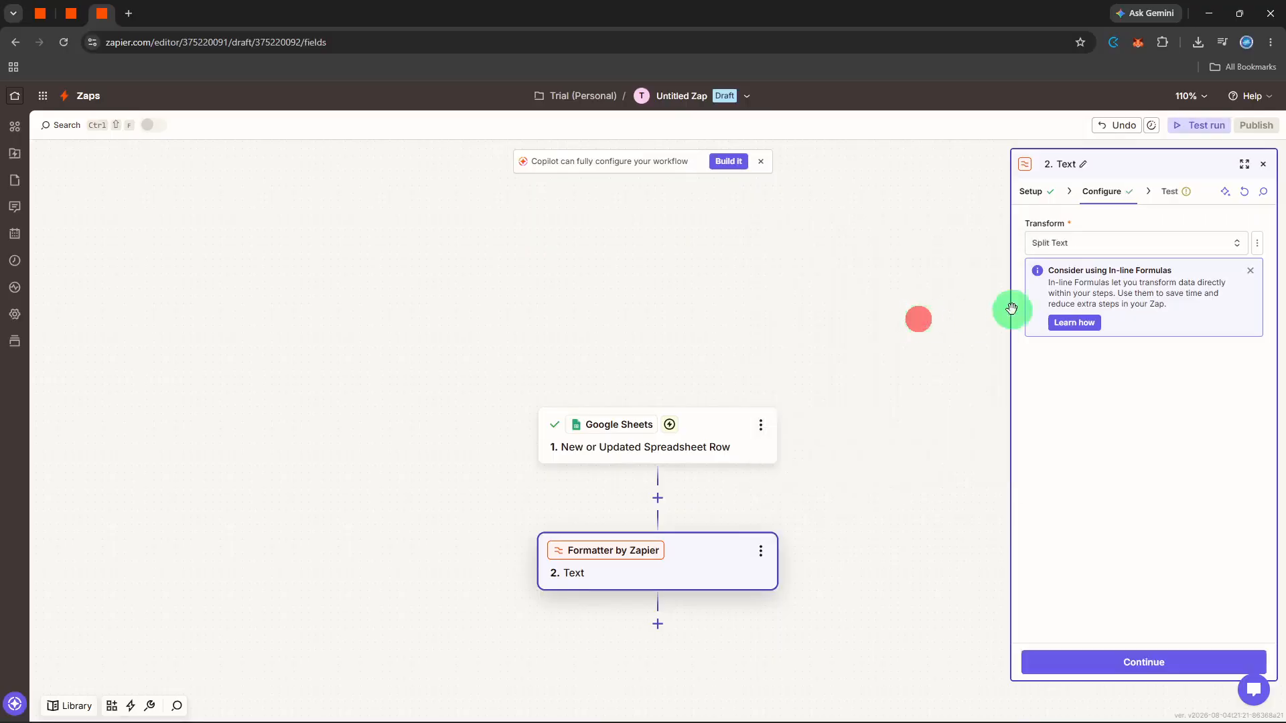
click(1107, 662)
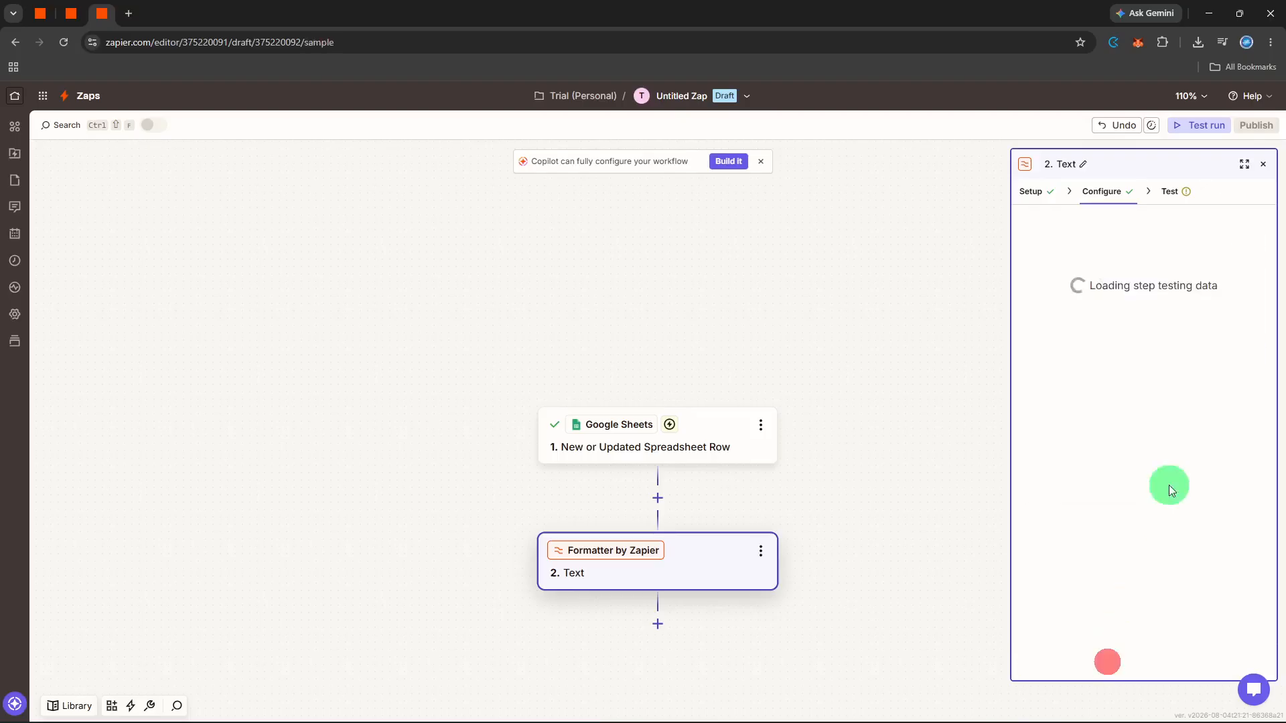
click(1110, 196)
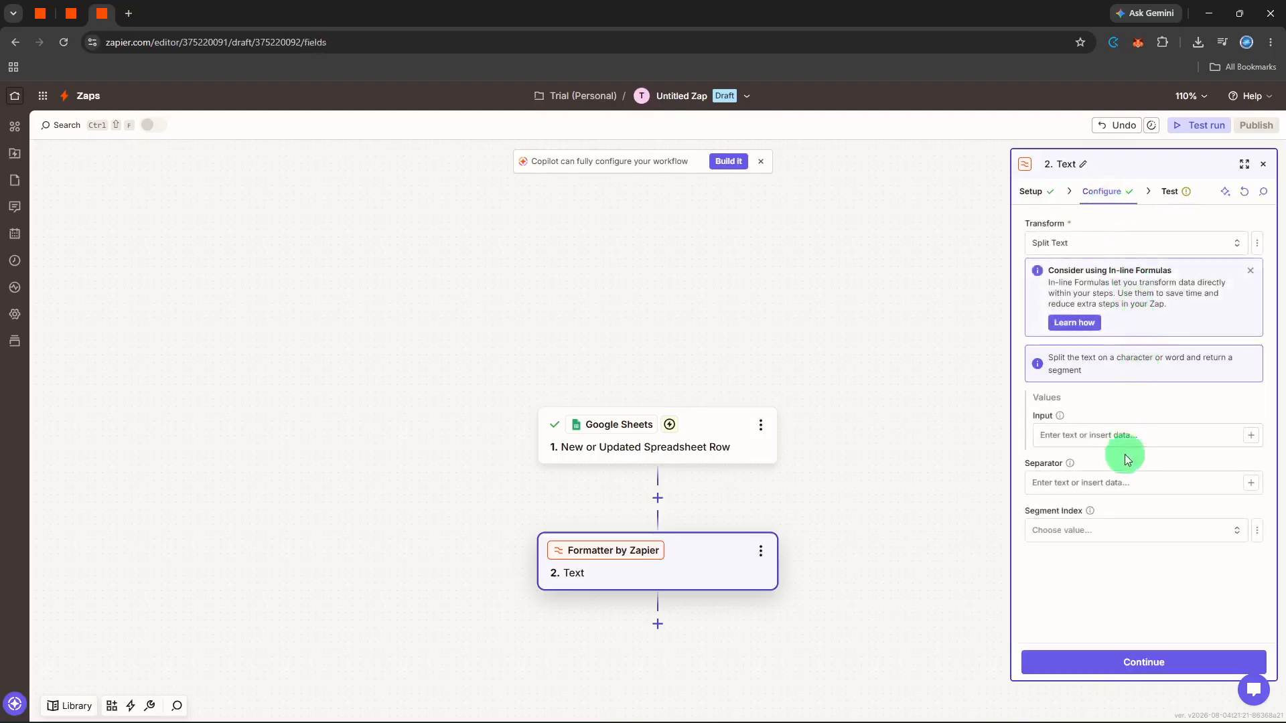
Step: Map the trigger's Email Address field as the Split Text input and set the separator to @
click(1140, 434)
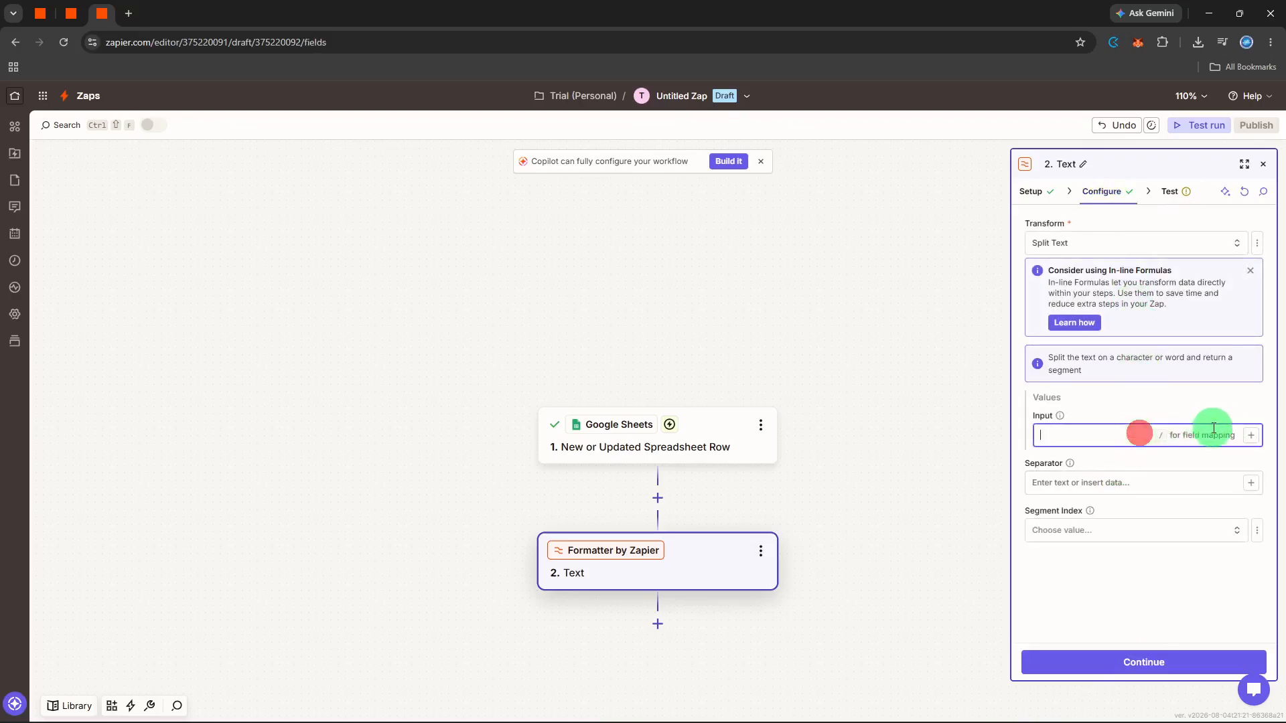
click(1252, 434)
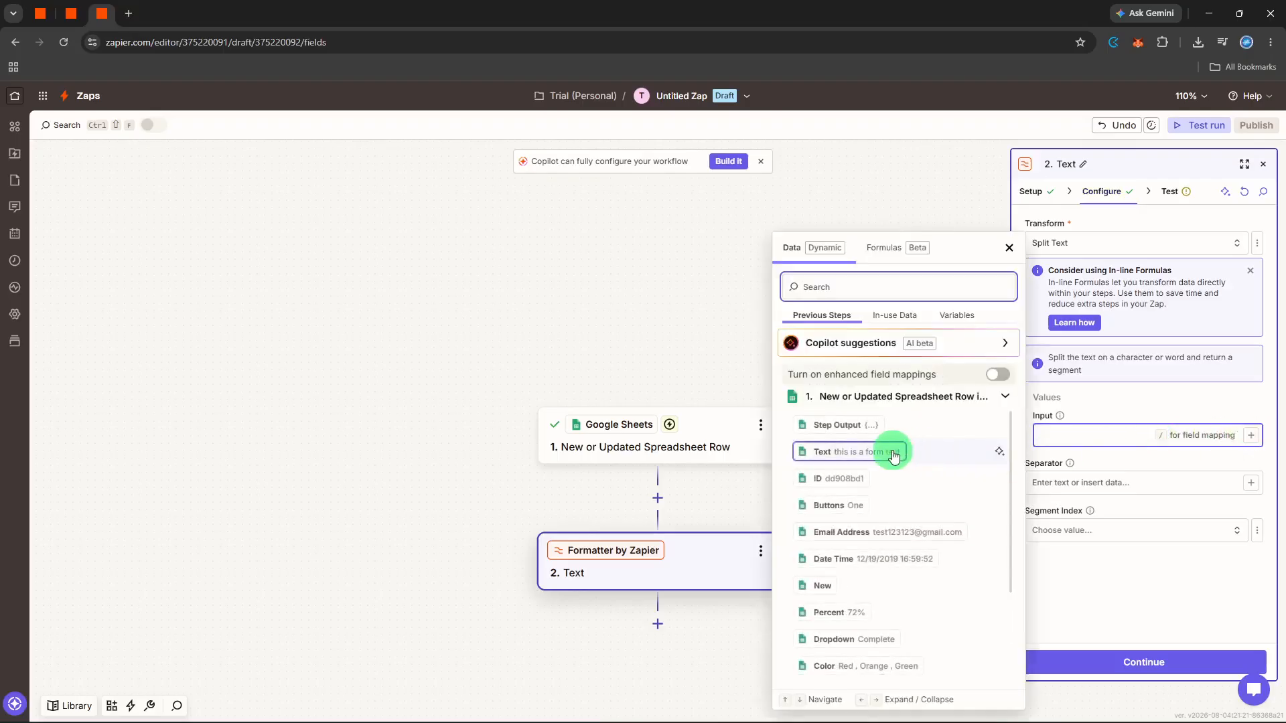
click(889, 533)
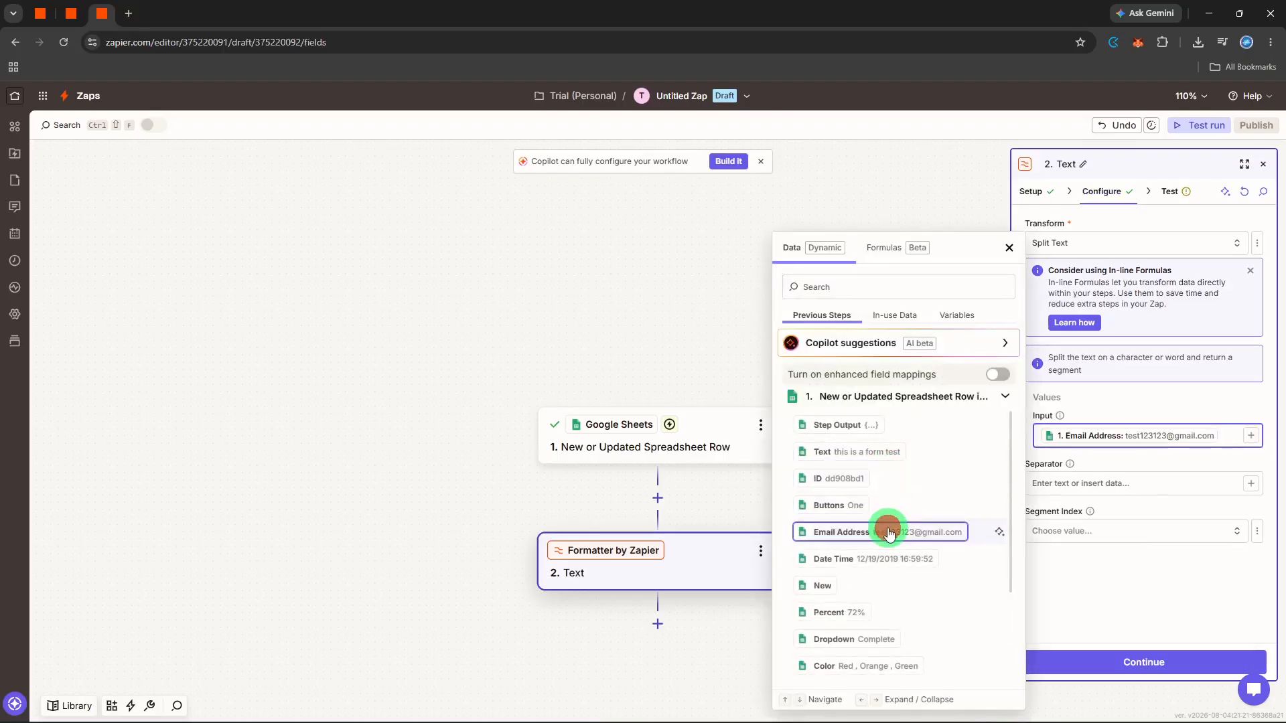
click(1168, 484)
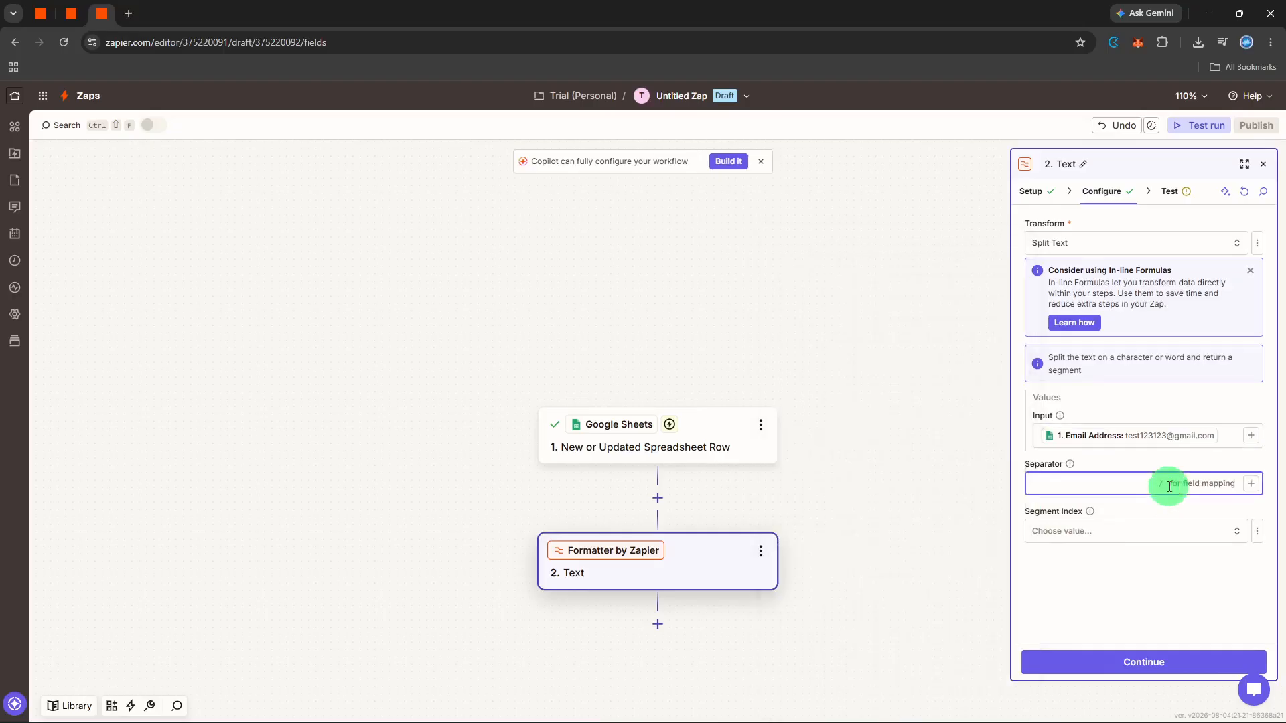
text(@)
click(1168, 573)
Step: Set the Split Text segment index to Last and test the Formatter step
click(1172, 536)
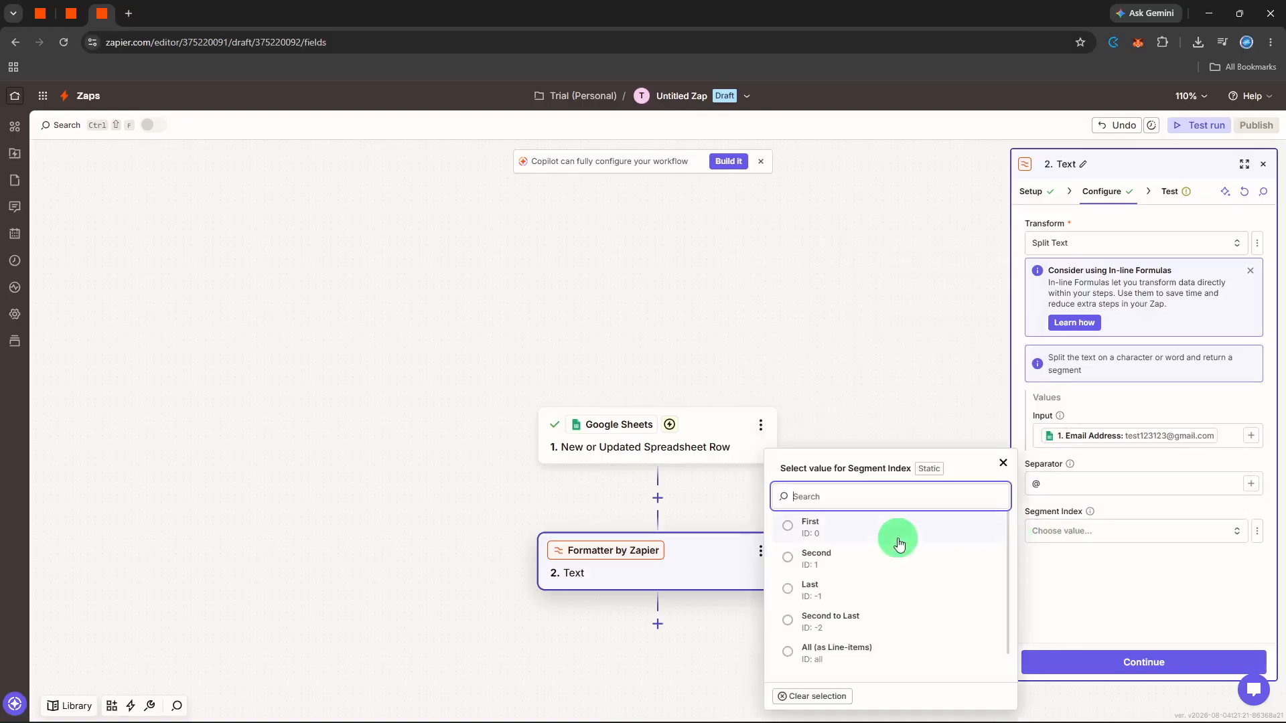
click(877, 588)
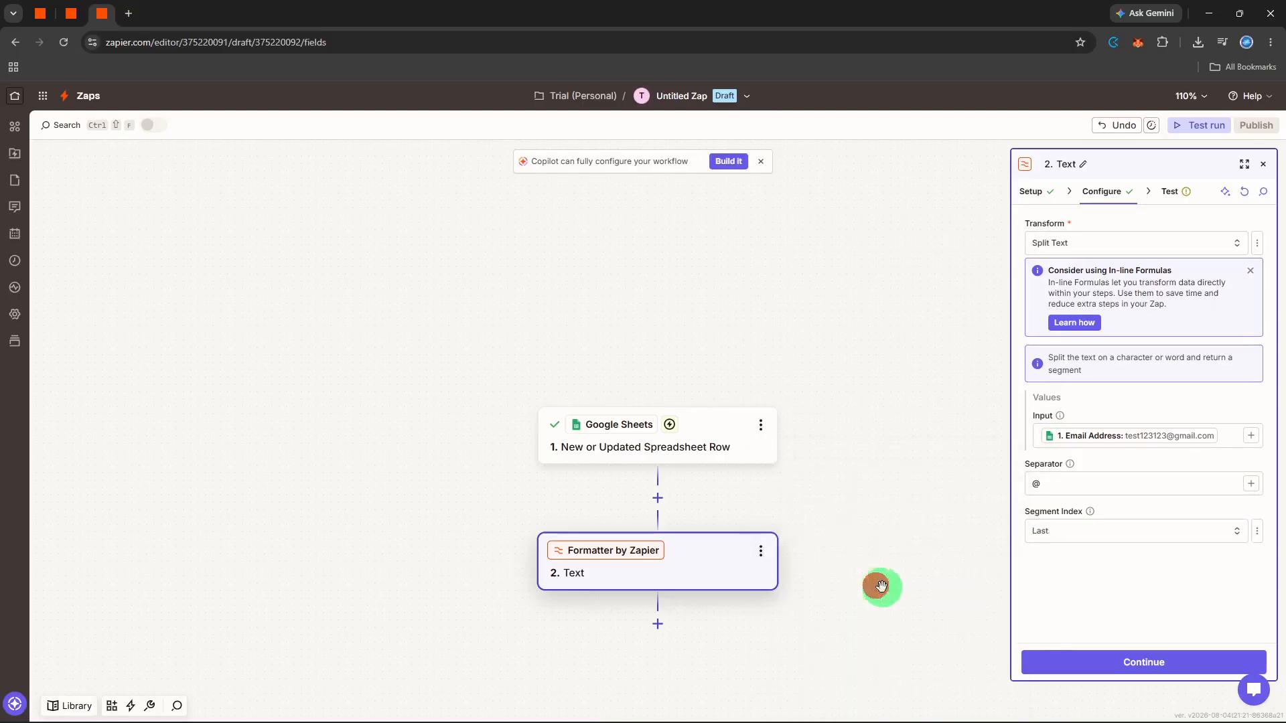
click(1128, 661)
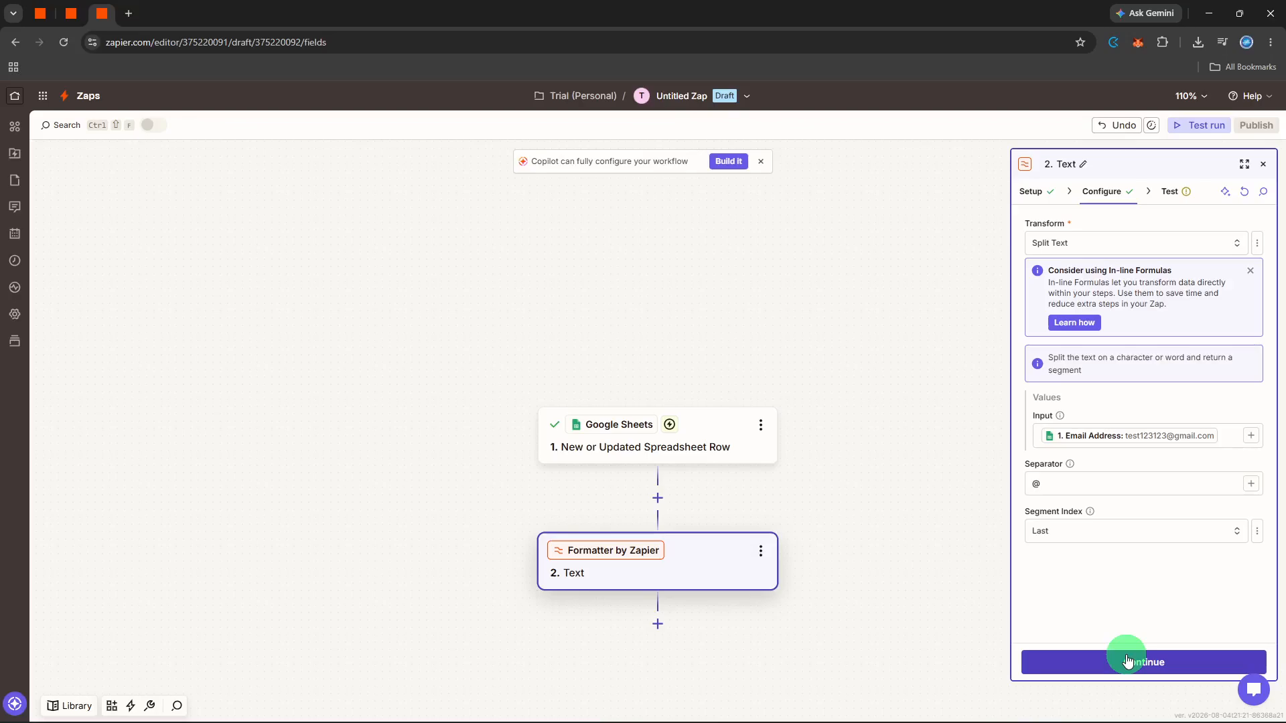
click(1127, 662)
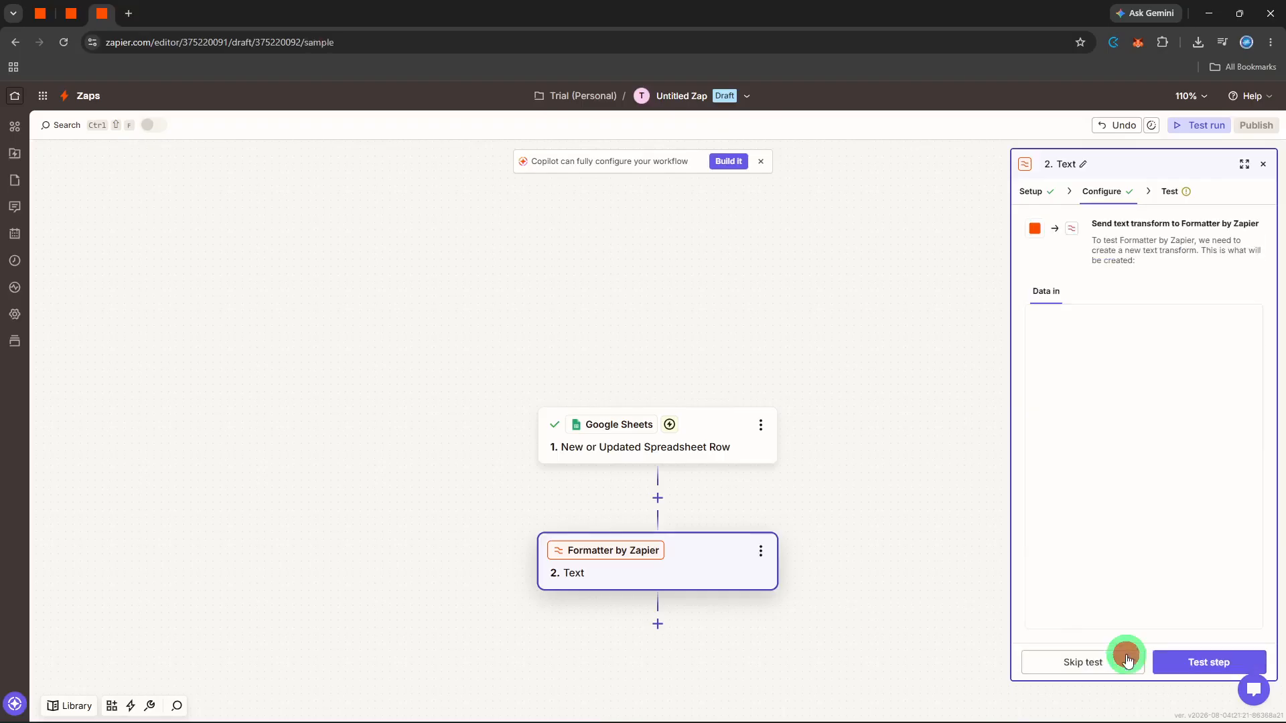
click(1174, 666)
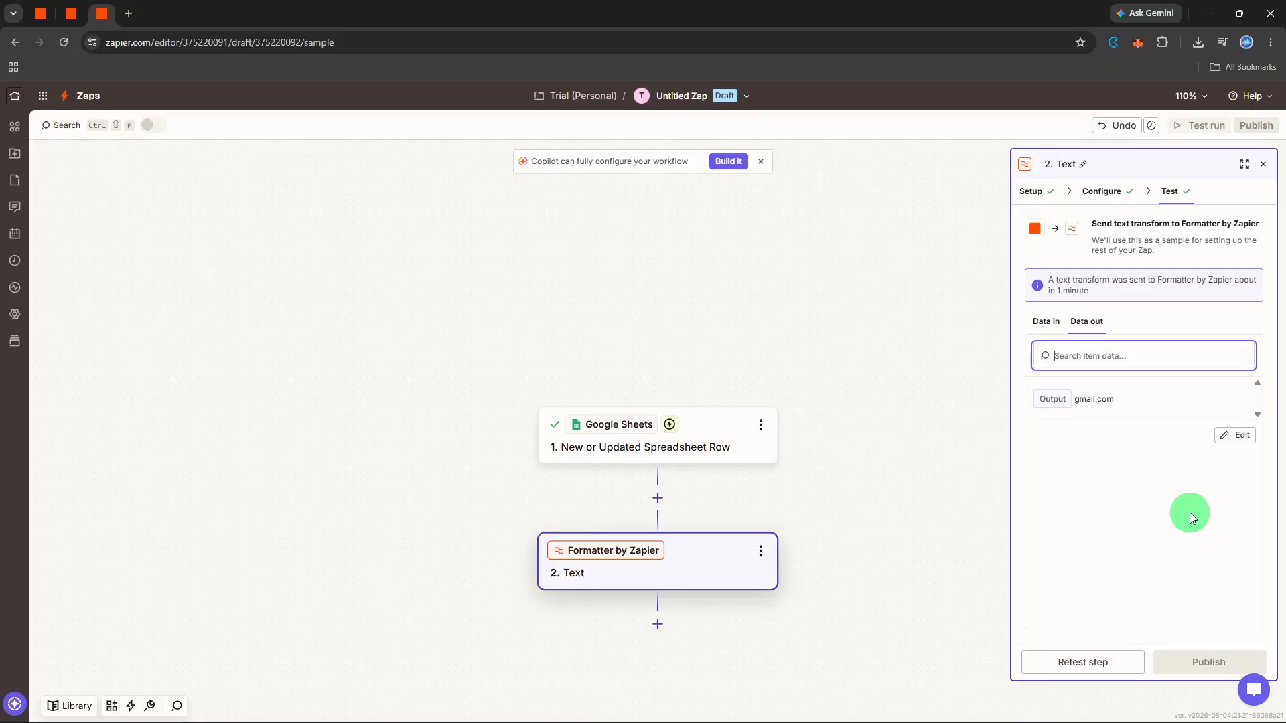
Step: Return to the Formatter step's configuration and set the segment index to First
click(1093, 193)
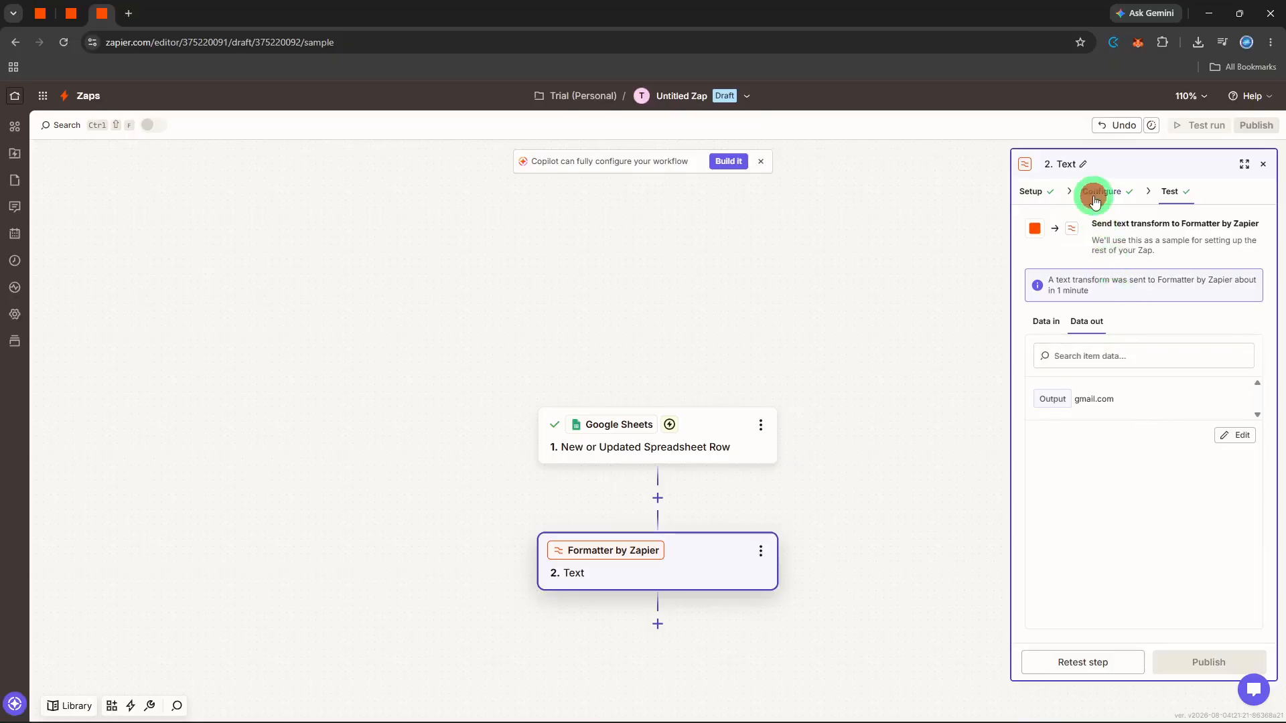
click(1079, 526)
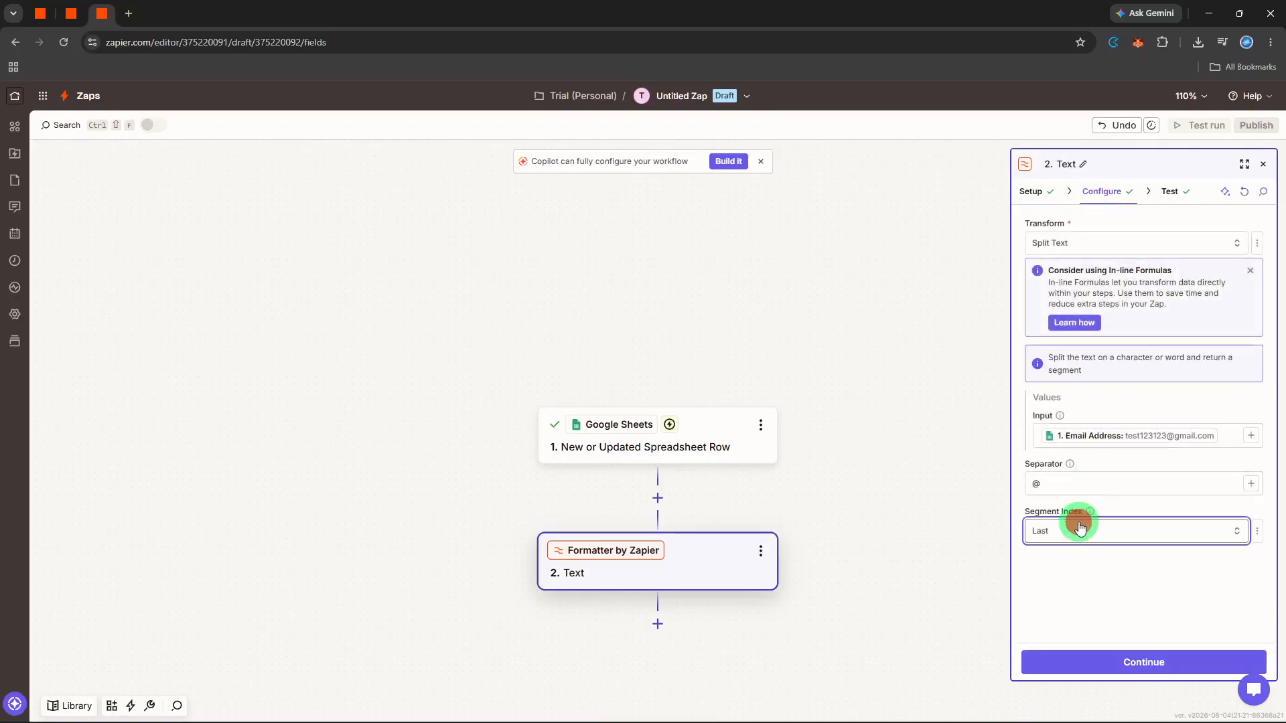
click(937, 540)
click(1115, 583)
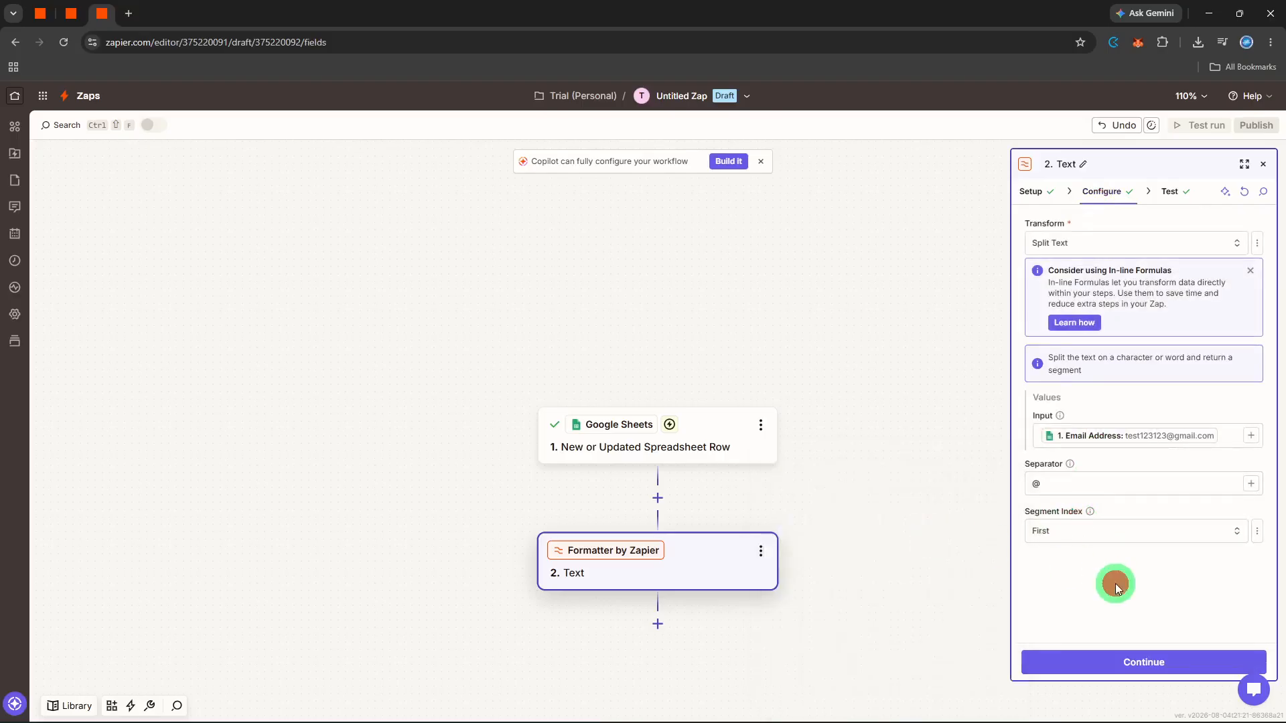
Step: Leave the Formatter step's configuration, add a Notion action below it and bring up its list of action events
click(1130, 661)
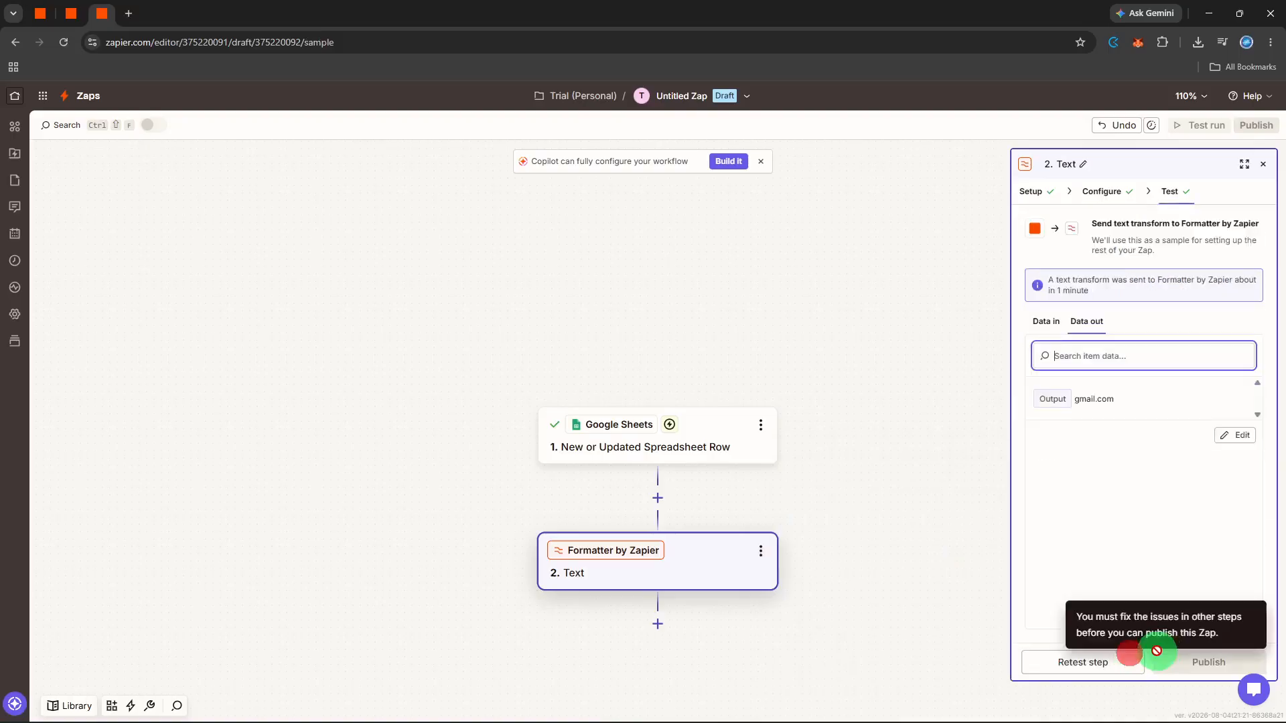
click(1219, 527)
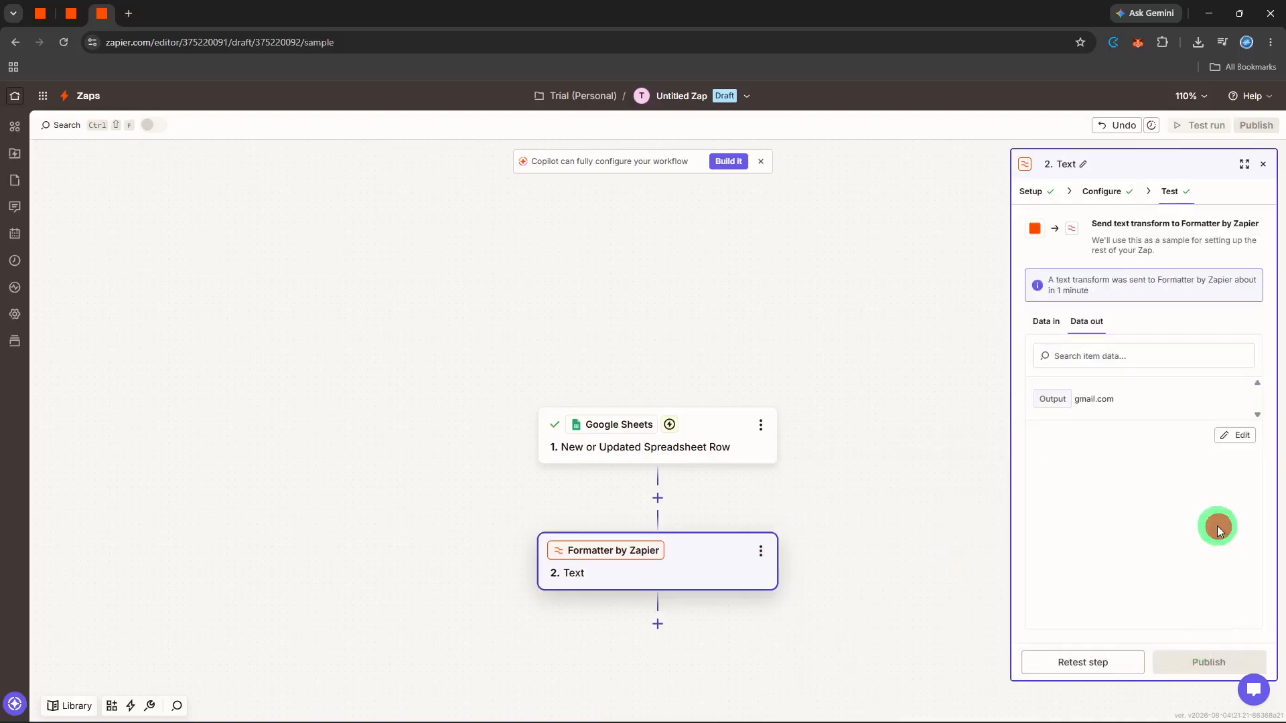
click(657, 625)
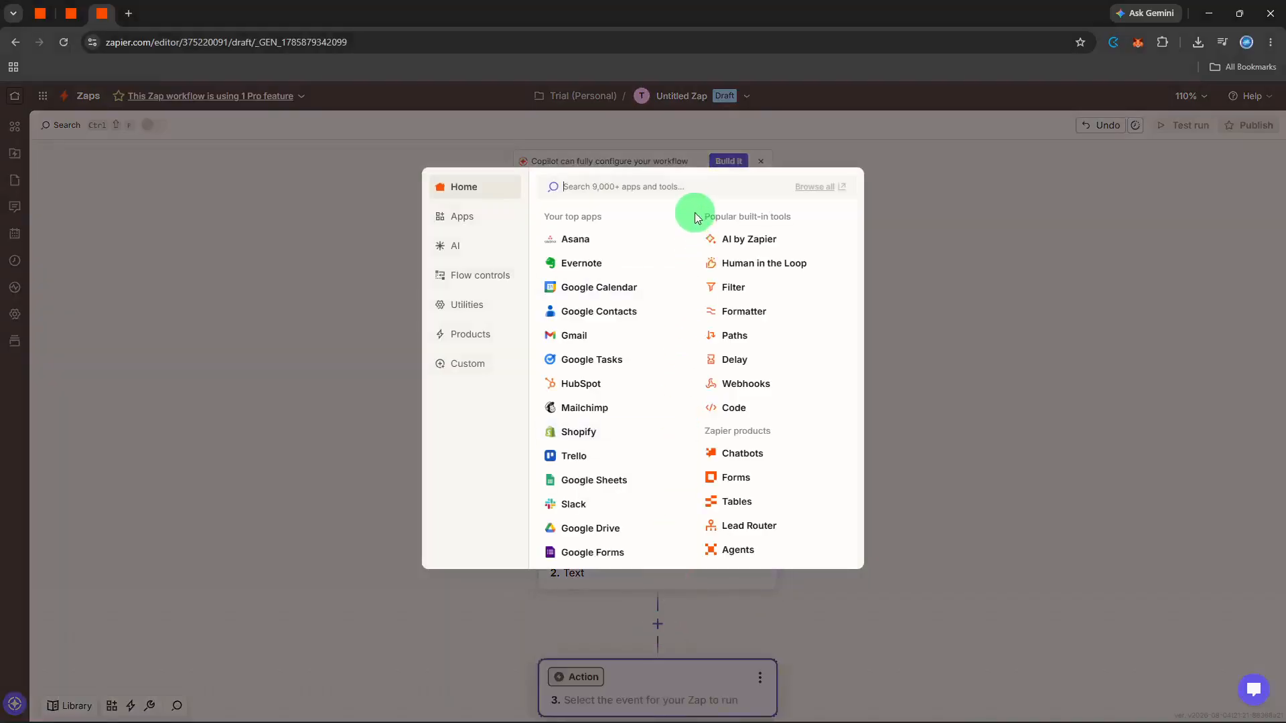
text(noti)
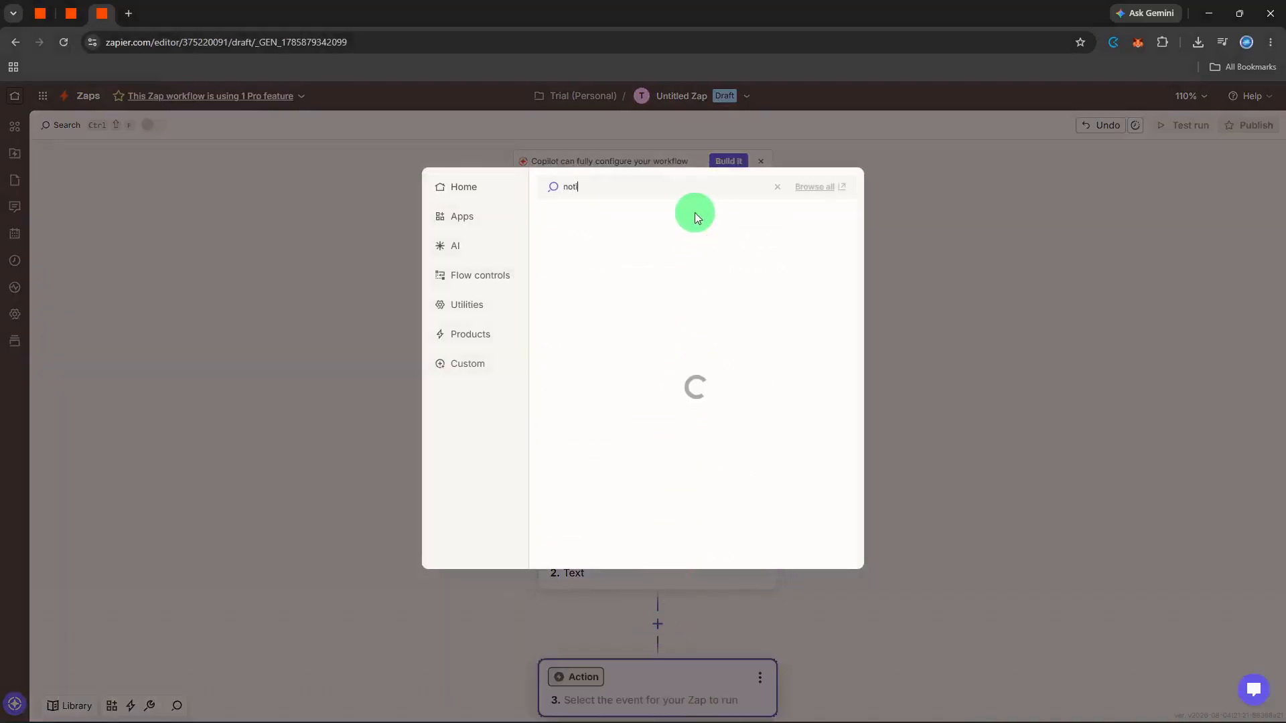
click(696, 219)
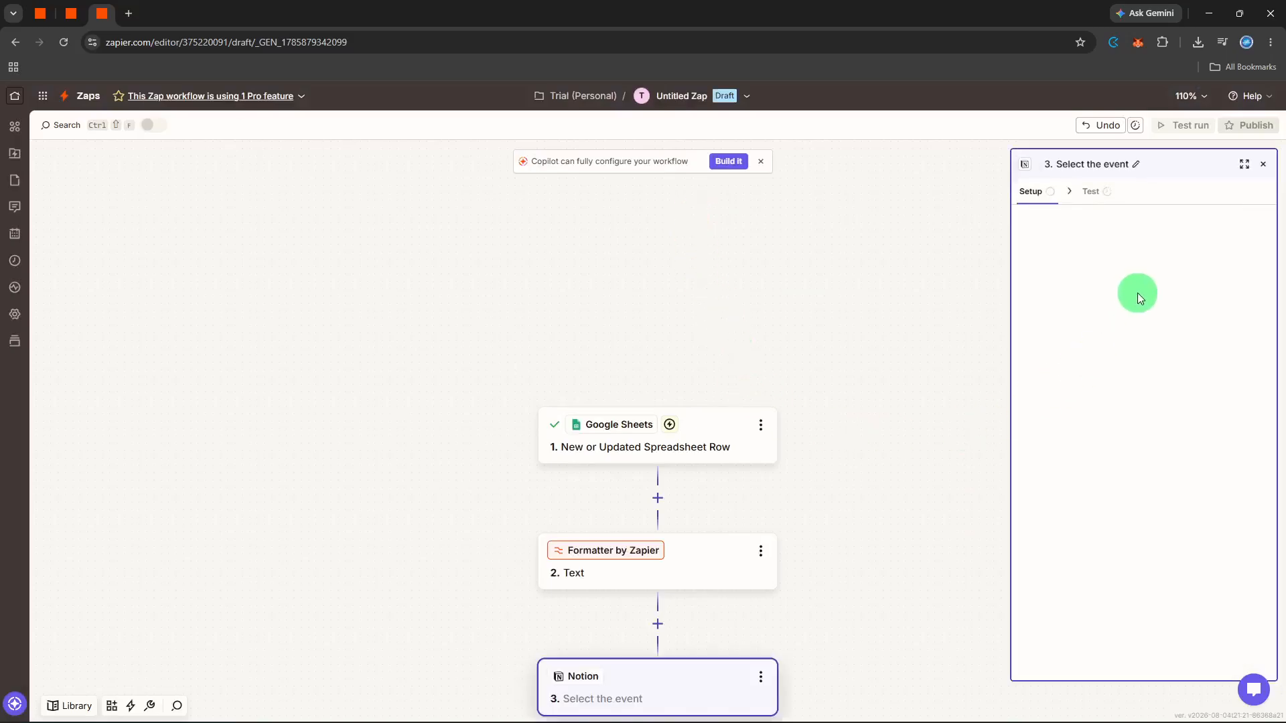
click(1113, 293)
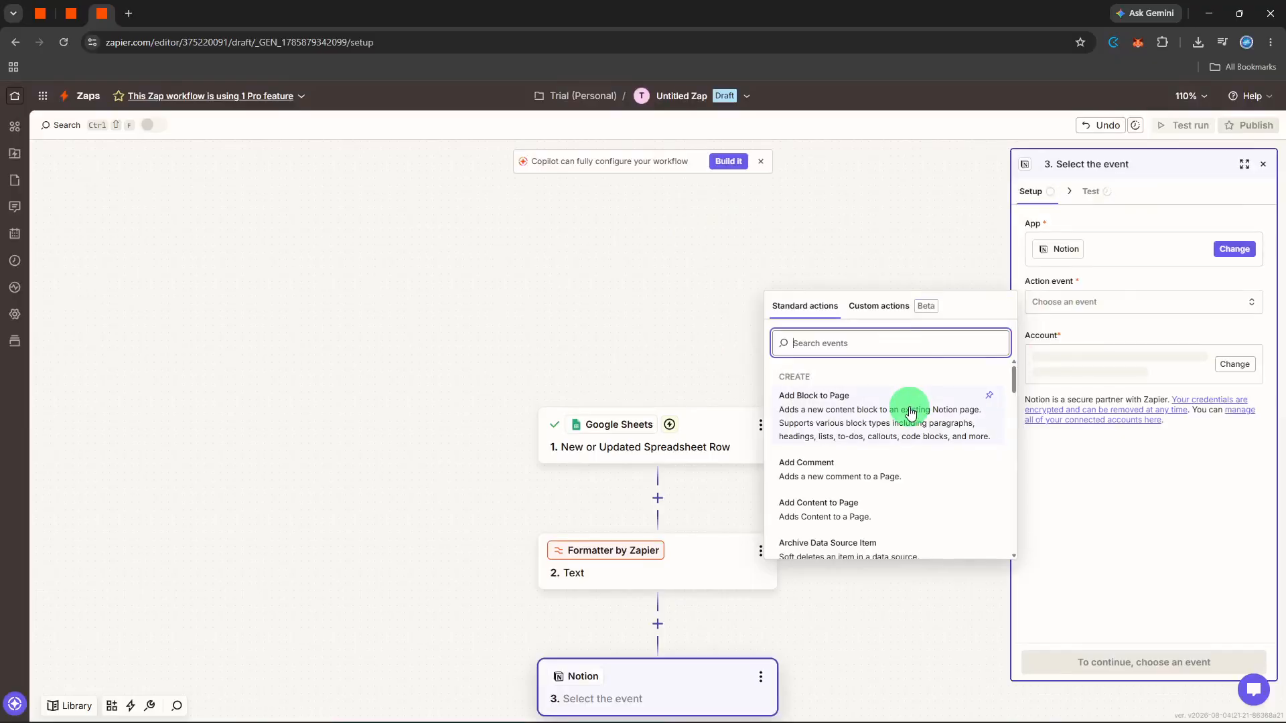
text(upda)
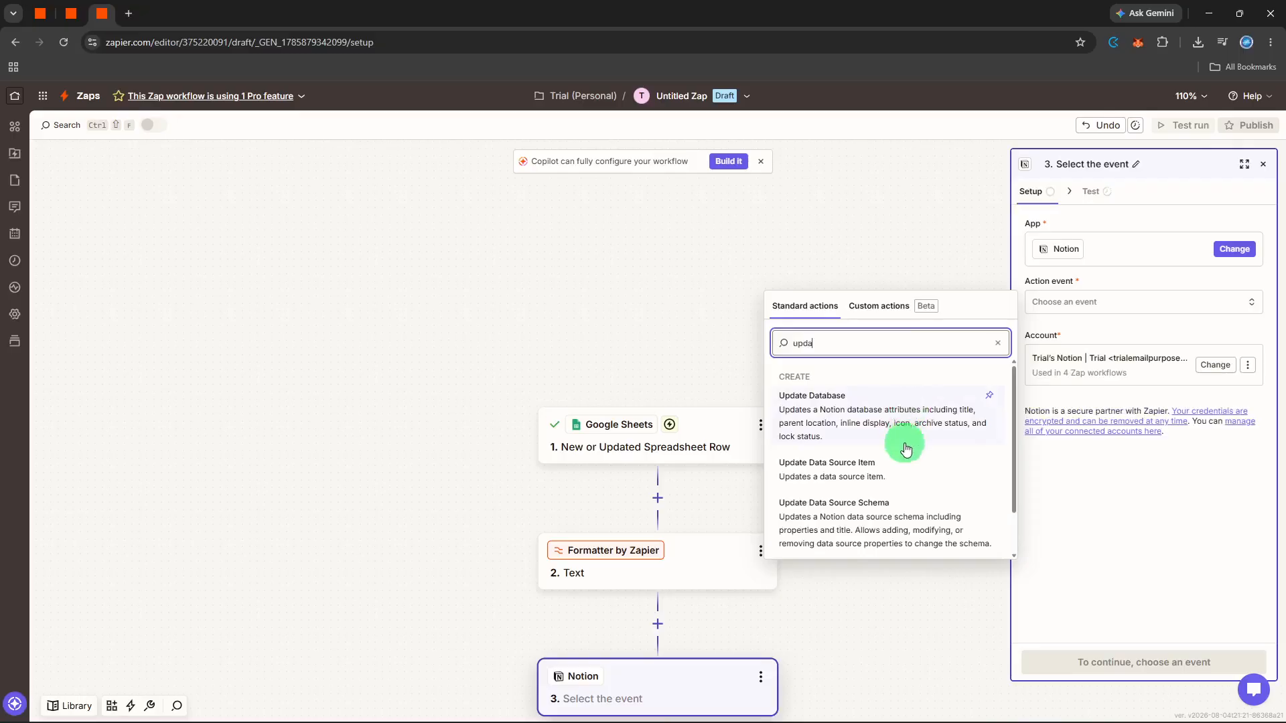
scroll(901, 469, down, 2)
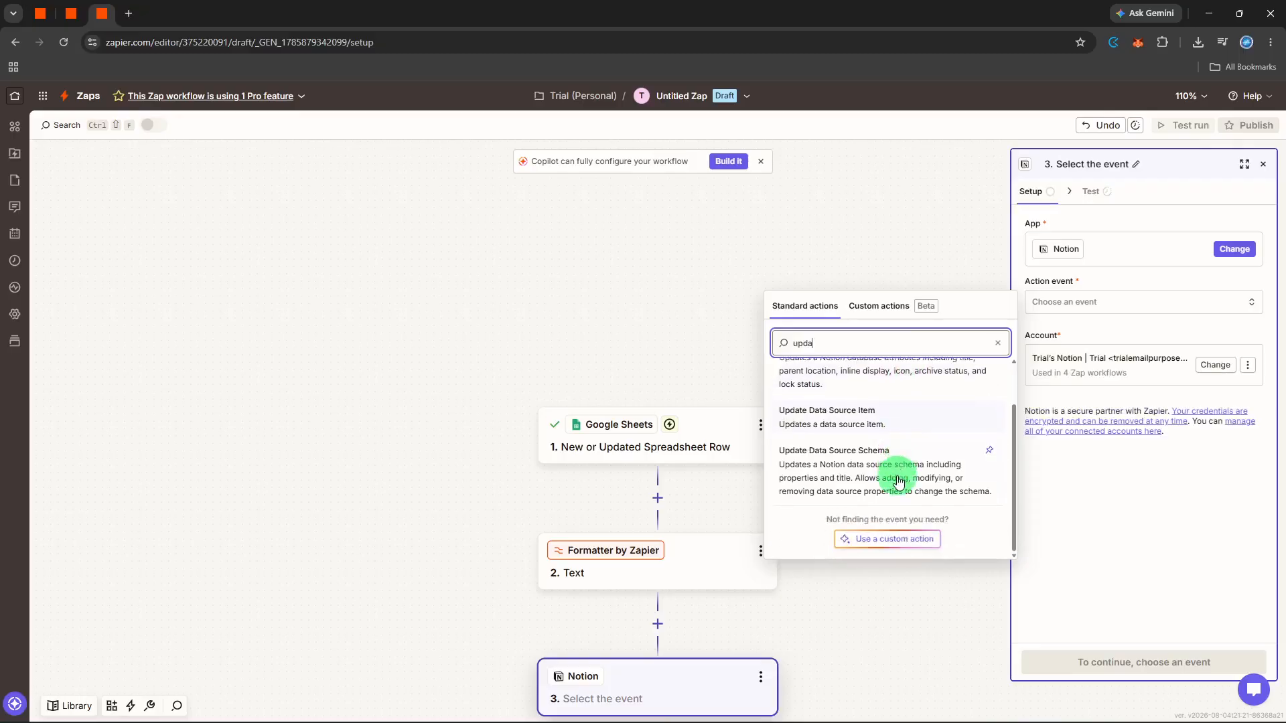
text(a)
scroll(898, 479, up, 2)
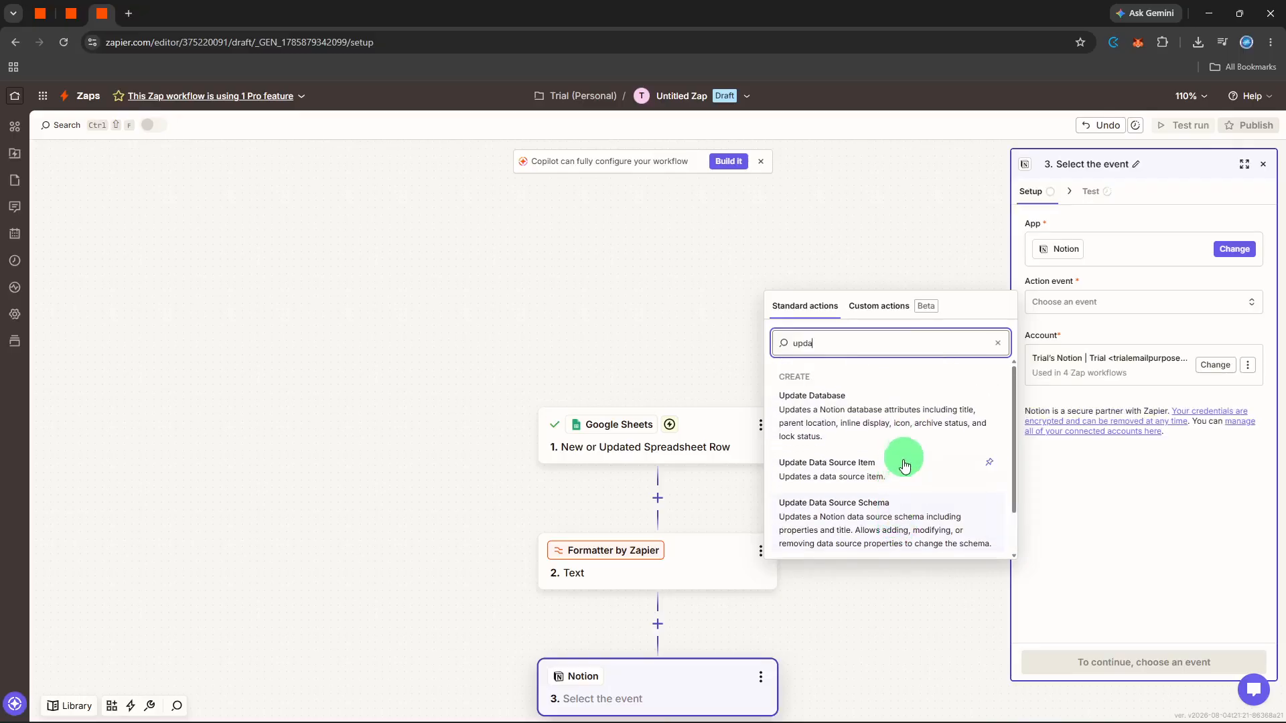
key(BackSpace)
key(BackSpace)
key(BackSpace)
key(BackSpace)
Step: Set the Notion action event to Add Content to Page and continue to its configuration
text(pa)
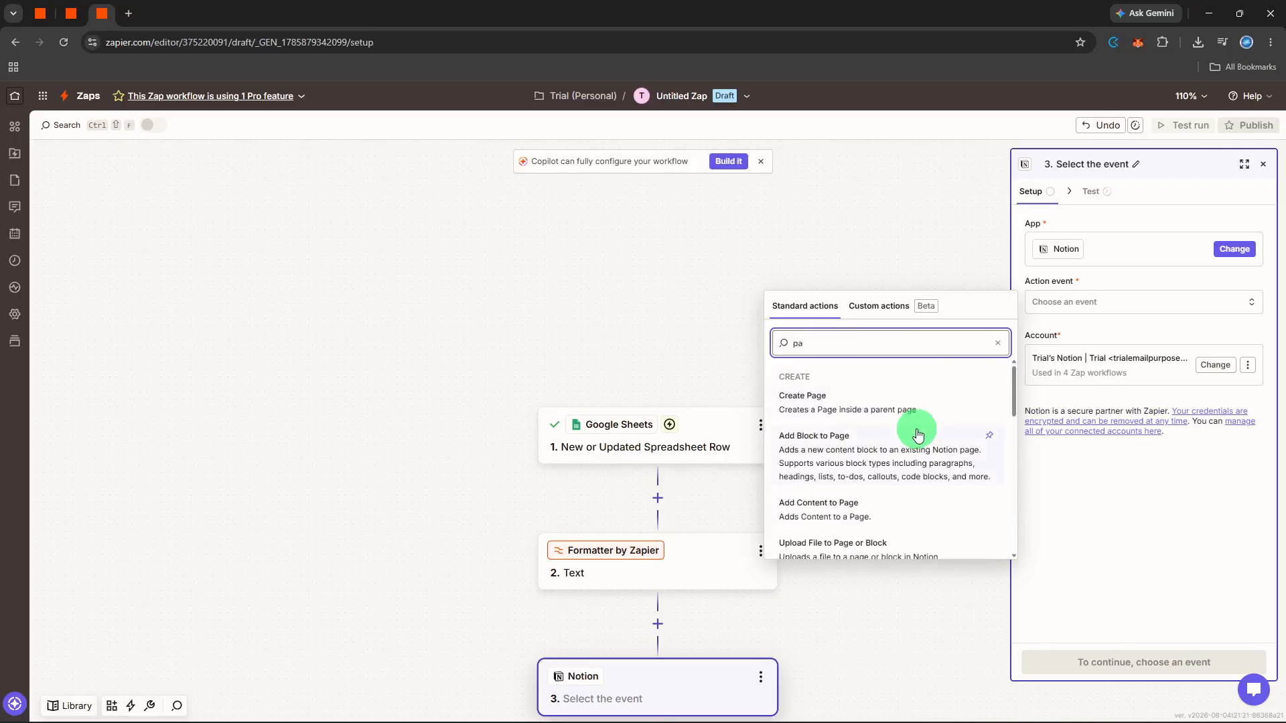
scroll(915, 439, down, 2)
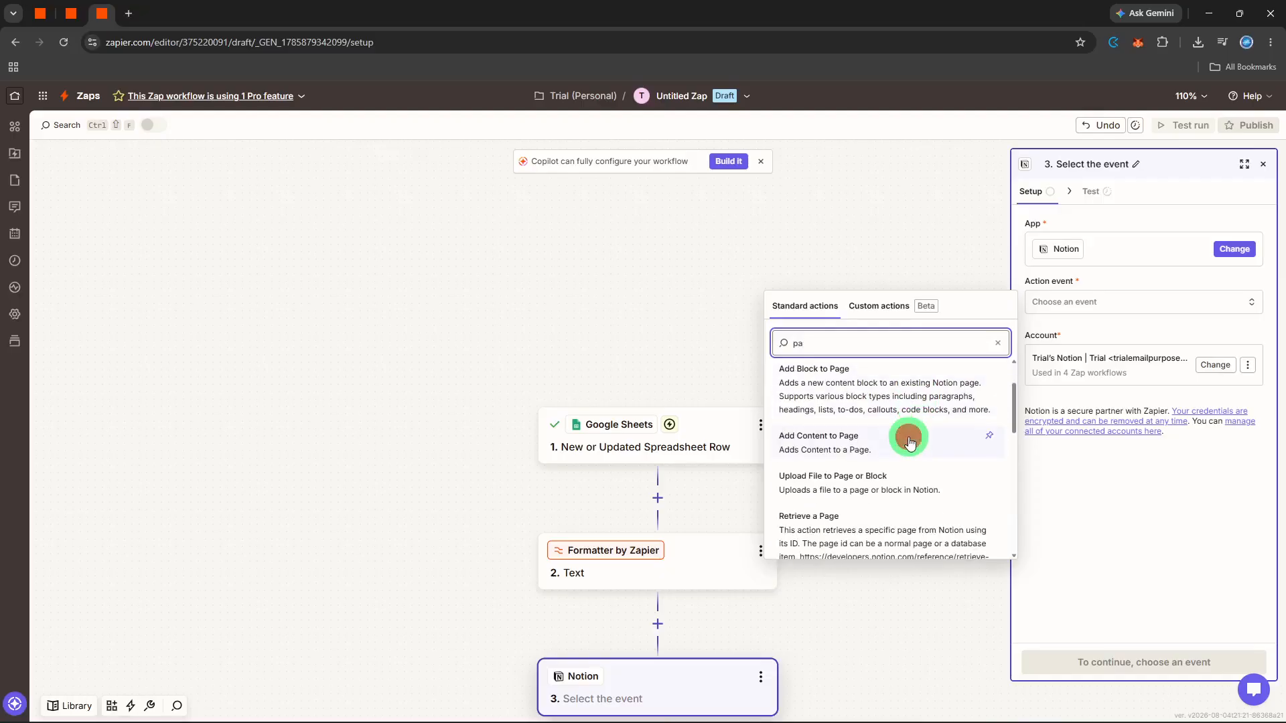
click(909, 442)
click(1140, 648)
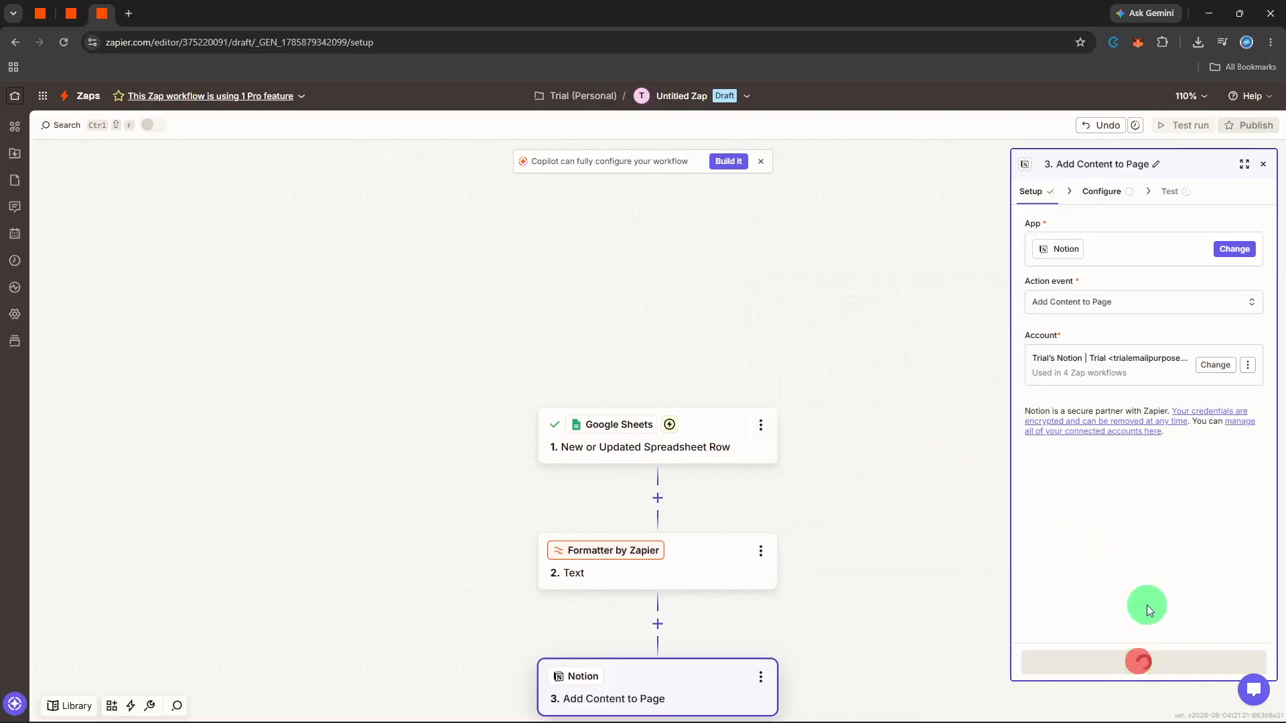
Step: Select the first Getting Started page as the Notion target and map the Formatter step's Output as the content
click(1127, 244)
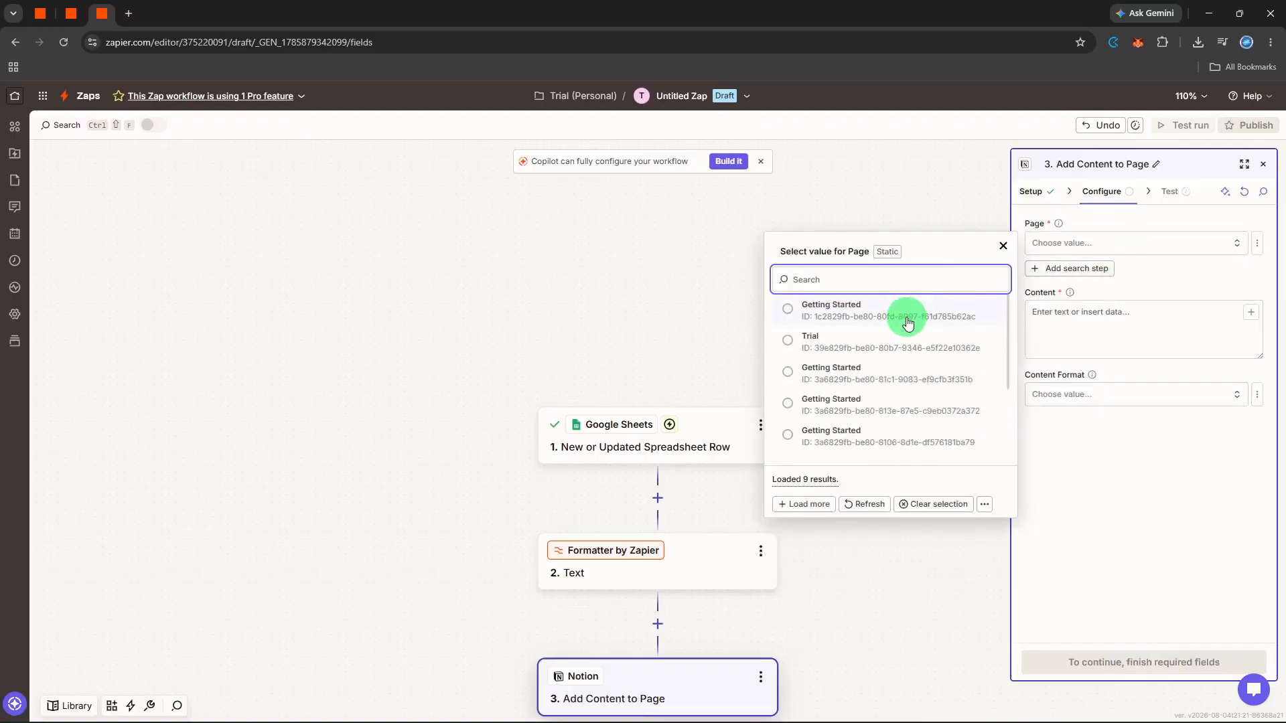
click(906, 317)
click(1086, 349)
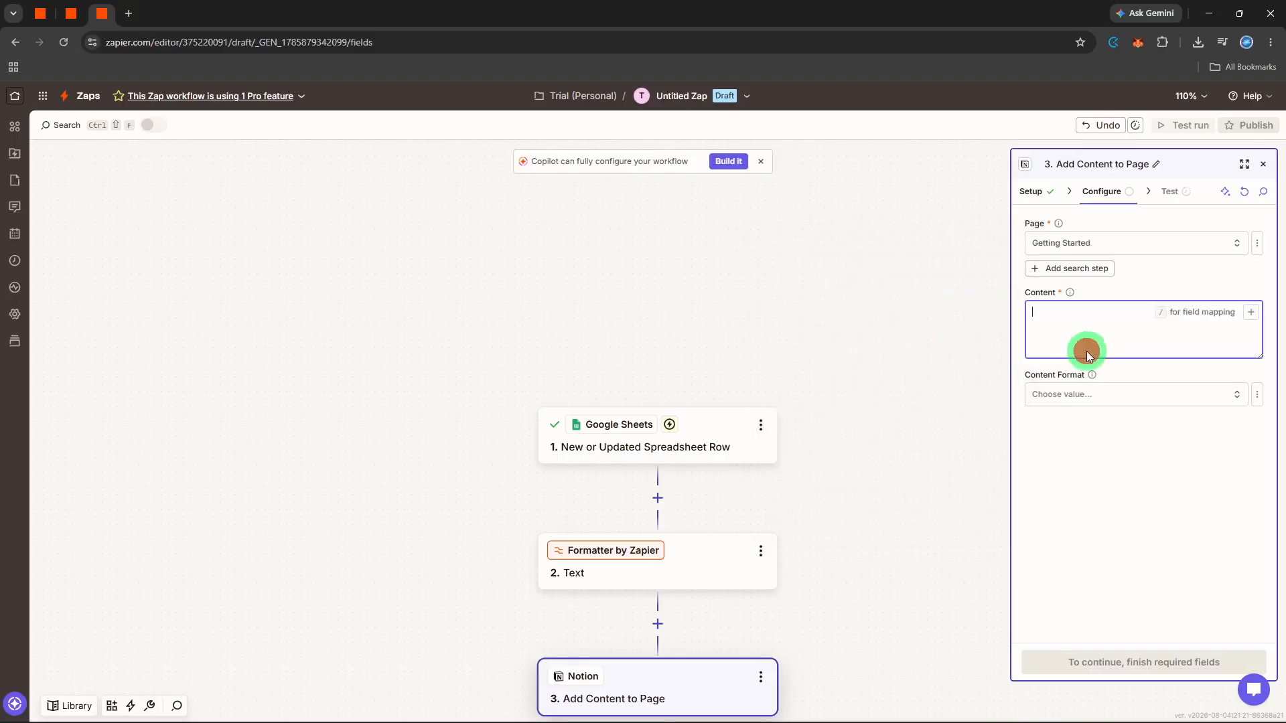
click(1251, 313)
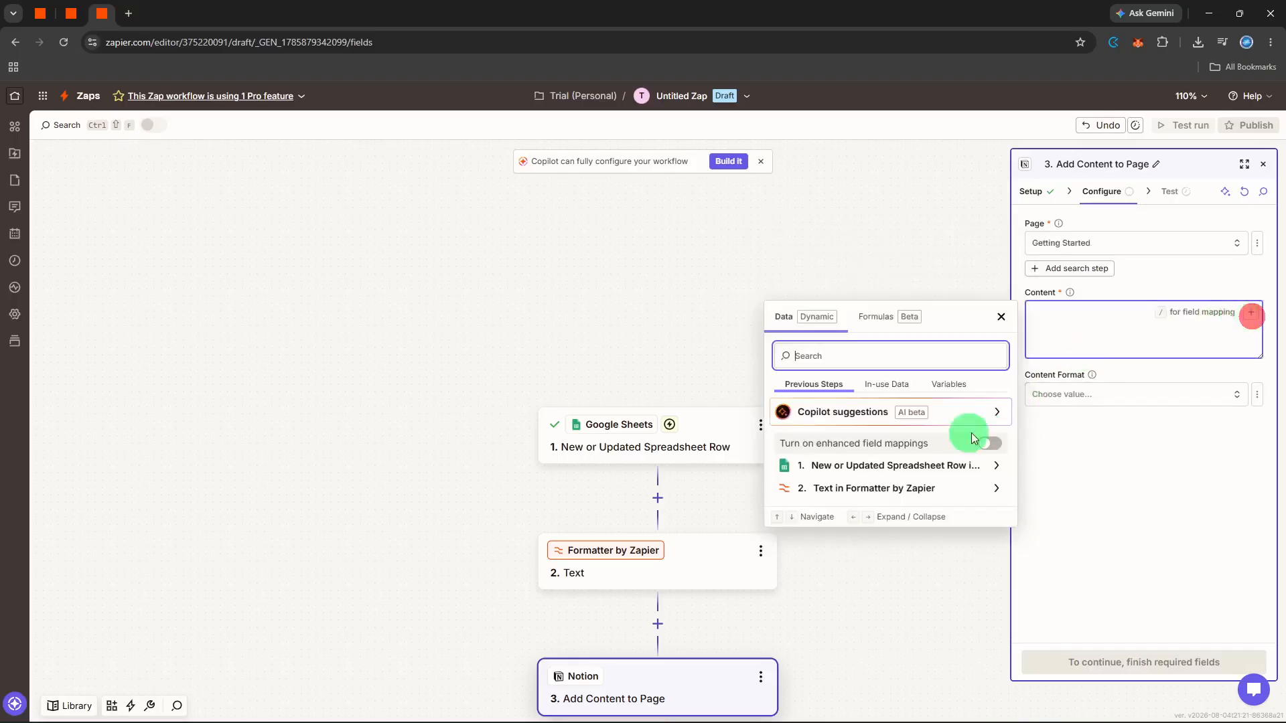
click(960, 488)
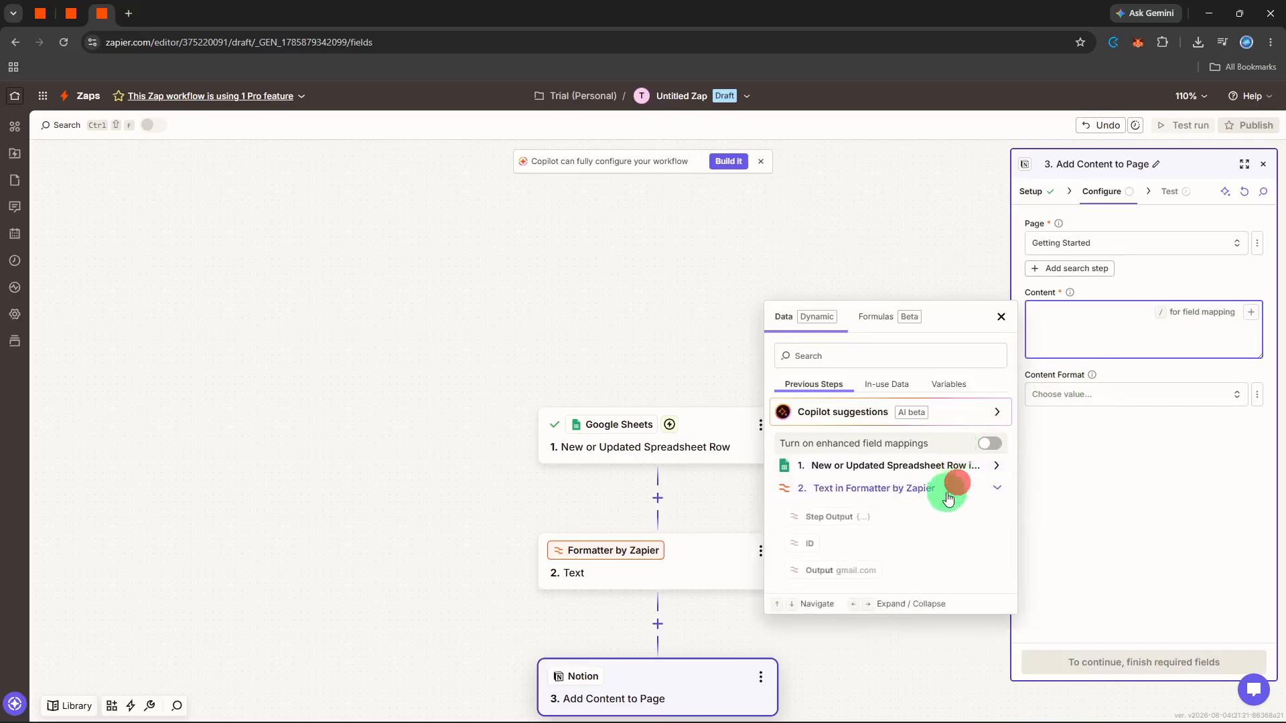
click(873, 570)
click(1108, 555)
Step: Test the Notion Add Content to Page step, examine its returned data and close the step
click(1115, 659)
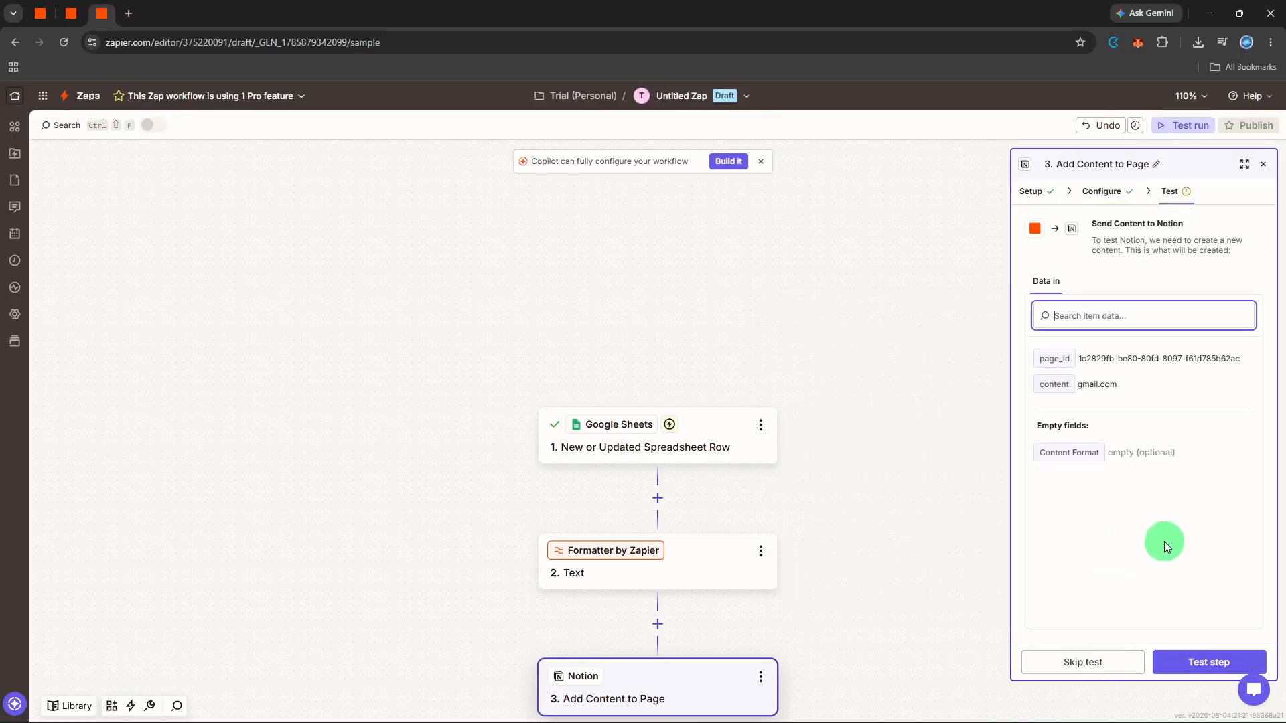
click(1190, 659)
click(1189, 660)
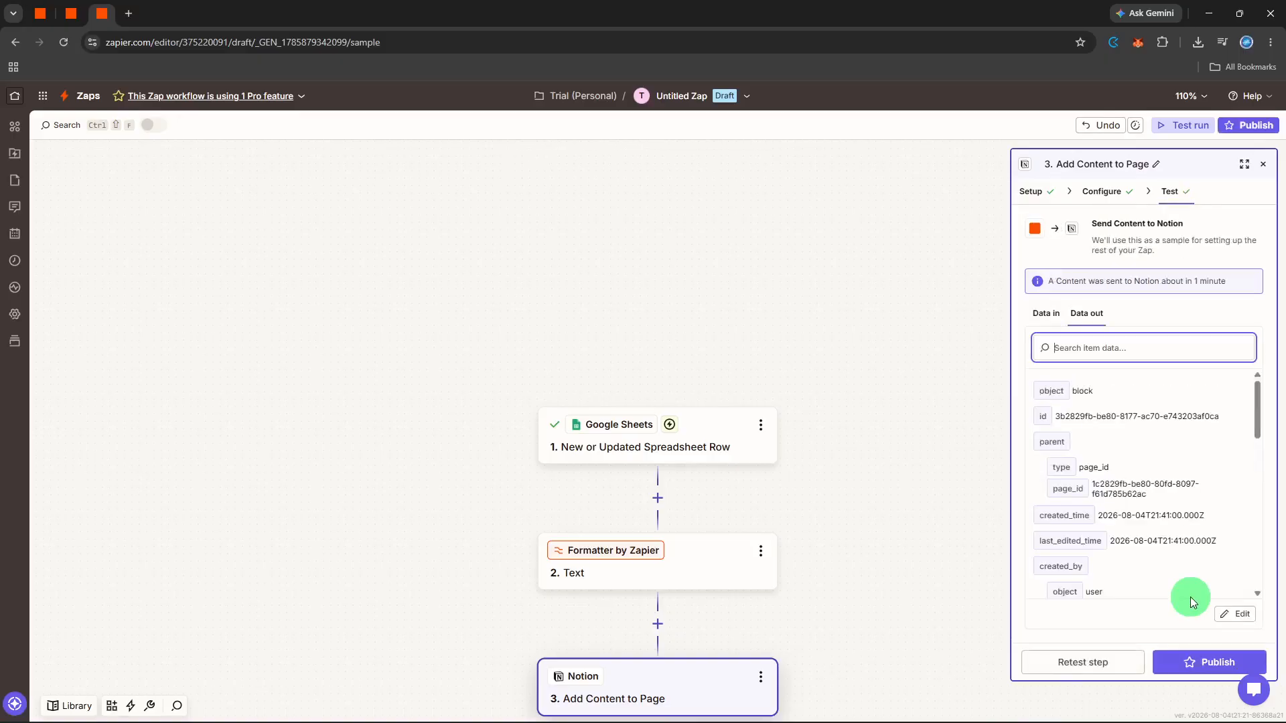
scroll(1184, 565, down, 3)
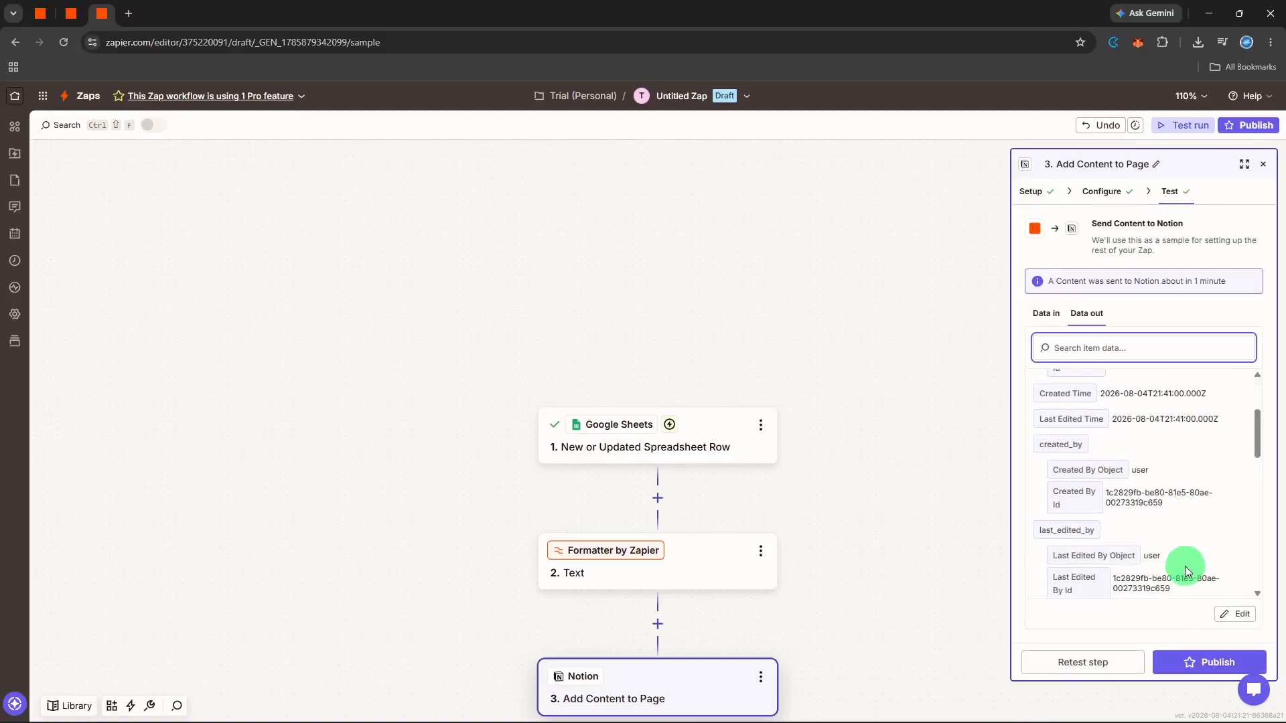
scroll(1184, 565, down, 5)
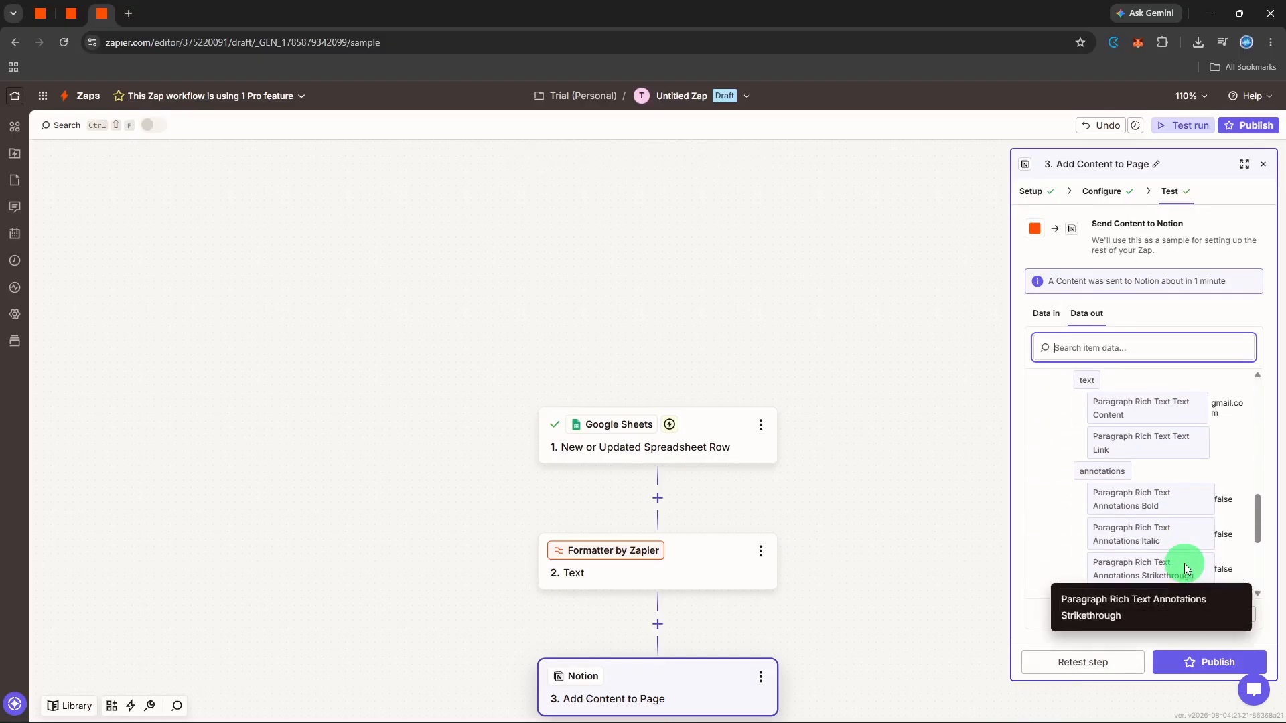
scroll(1185, 568, up, 2)
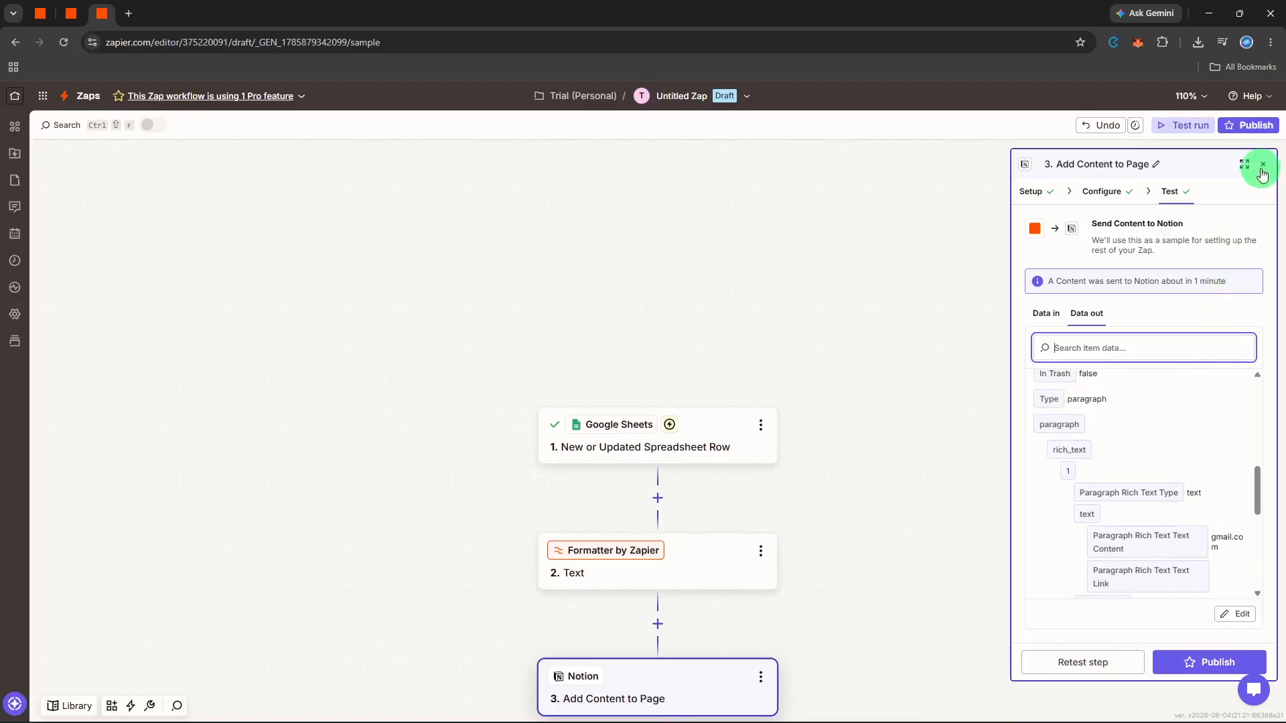
click(1263, 165)
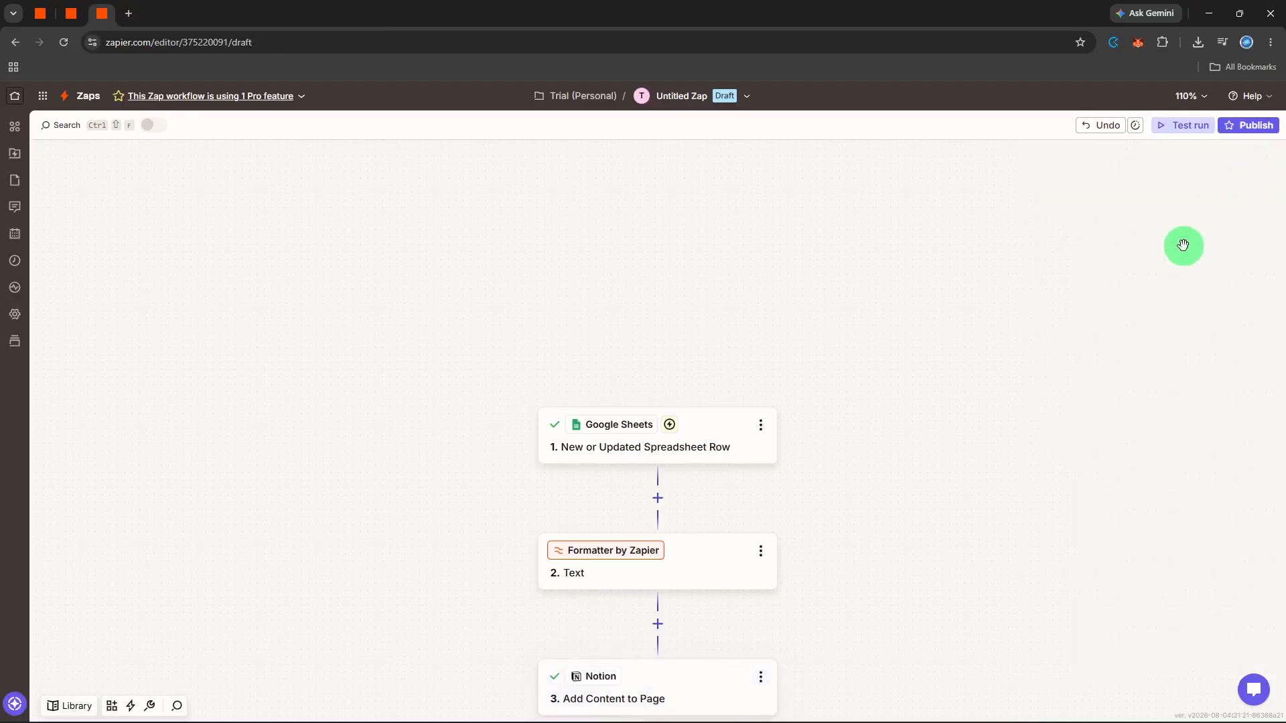